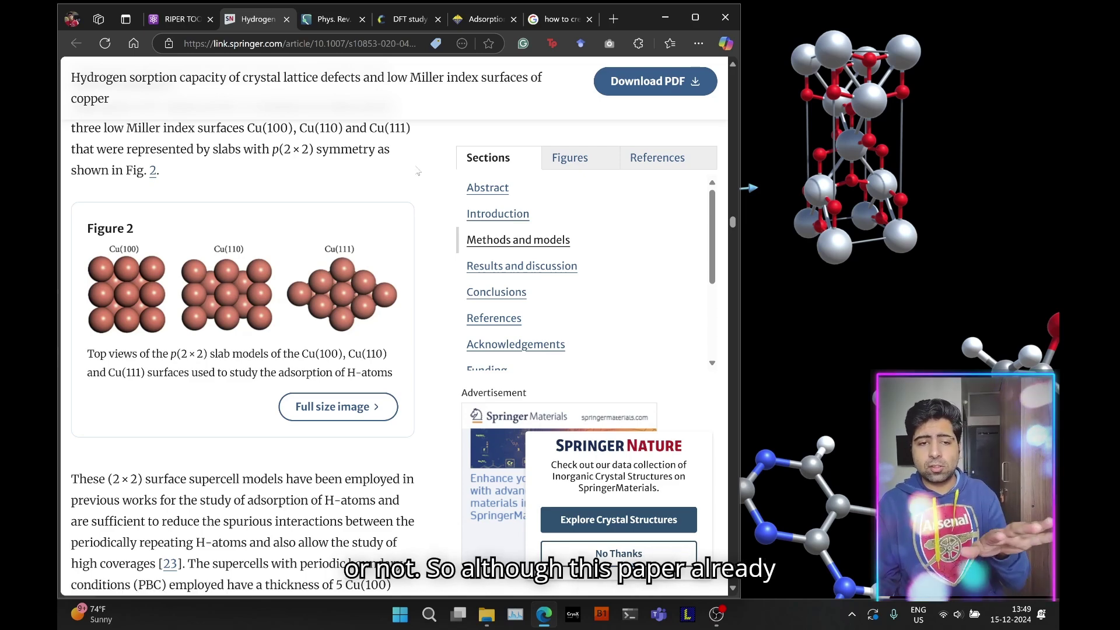
# Browse the Phys. Rev. and DFT study Cu(100) papers, then scroll the Langmuir article to Figure 1.
pyautogui.click(329, 23)
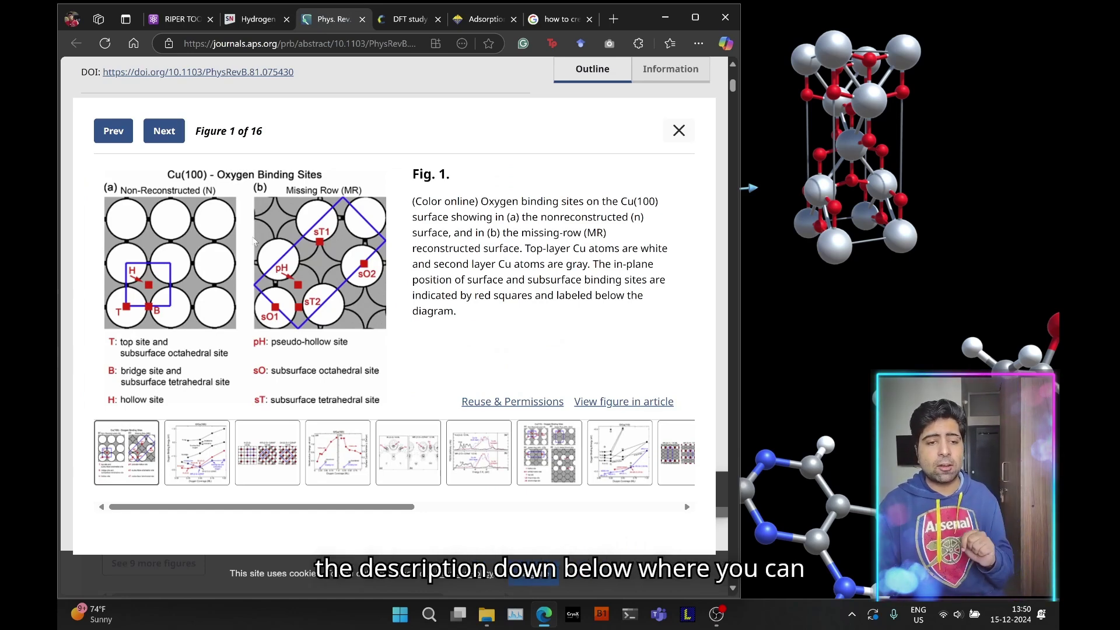
pyautogui.click(399, 23)
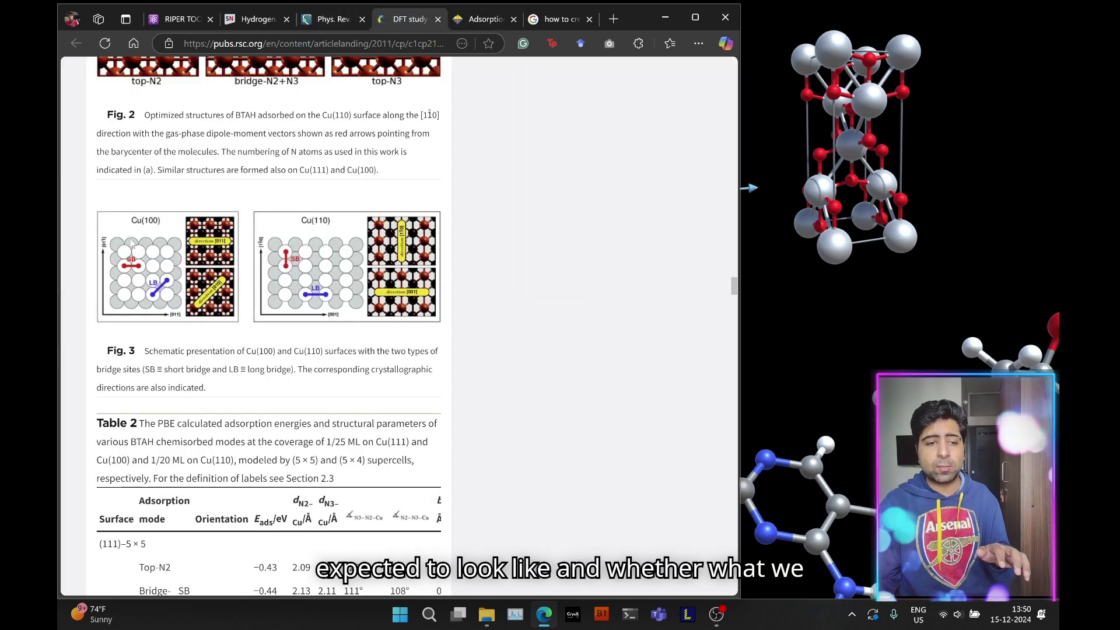
pyautogui.click(484, 21)
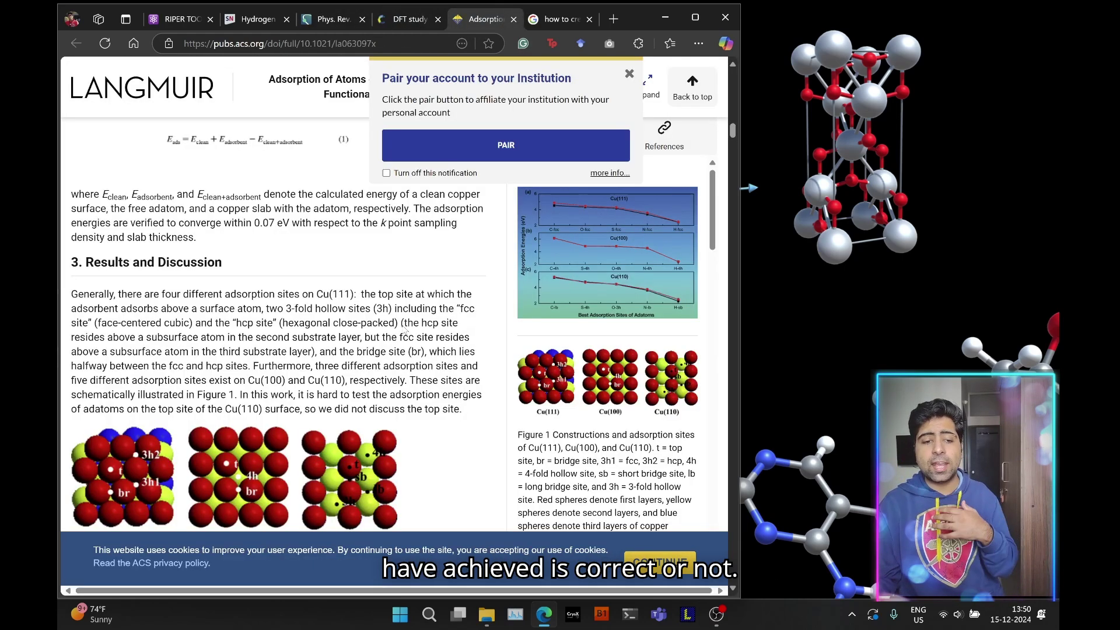
pyautogui.scroll(-3, 255, 364)
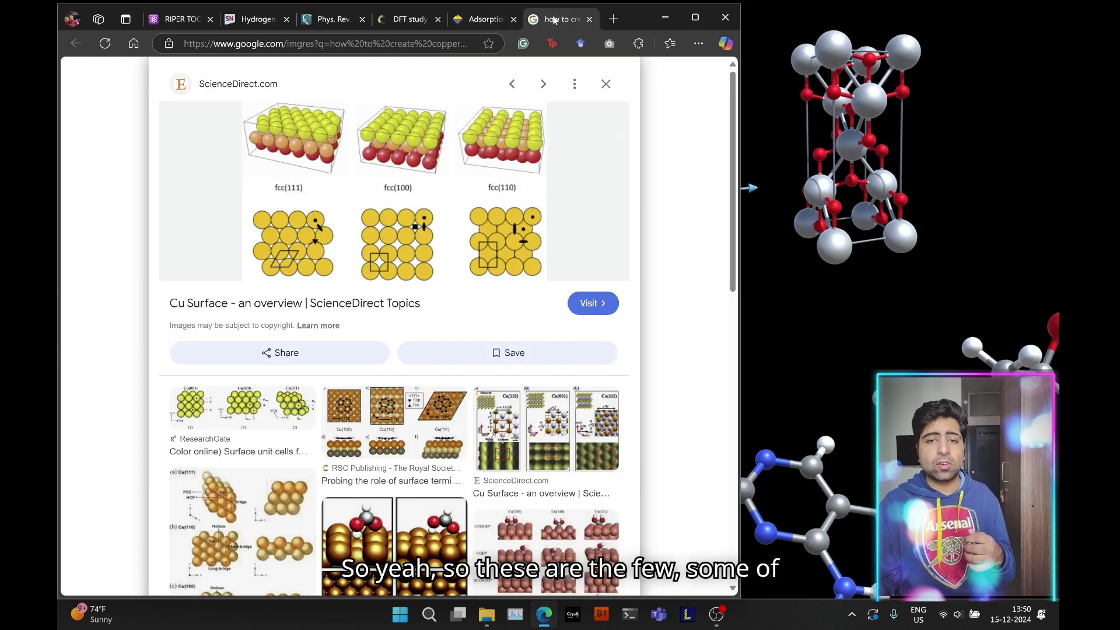
# Check the Google Images copper surface results, then return to the Springer paper's Figure 2.
pyautogui.click(555, 20)
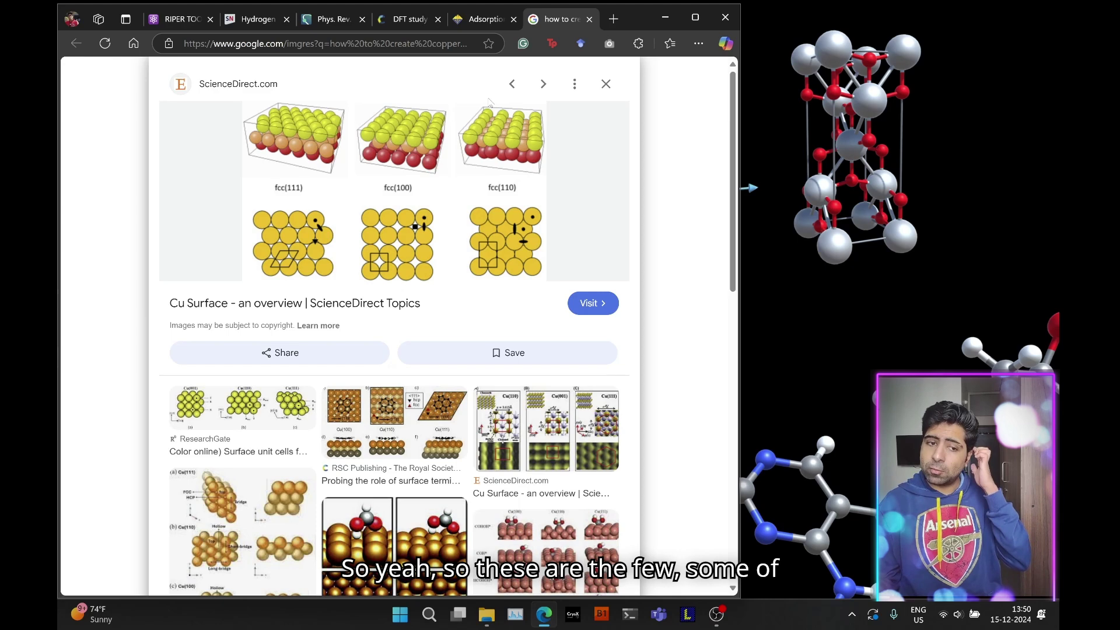
pyautogui.click(260, 20)
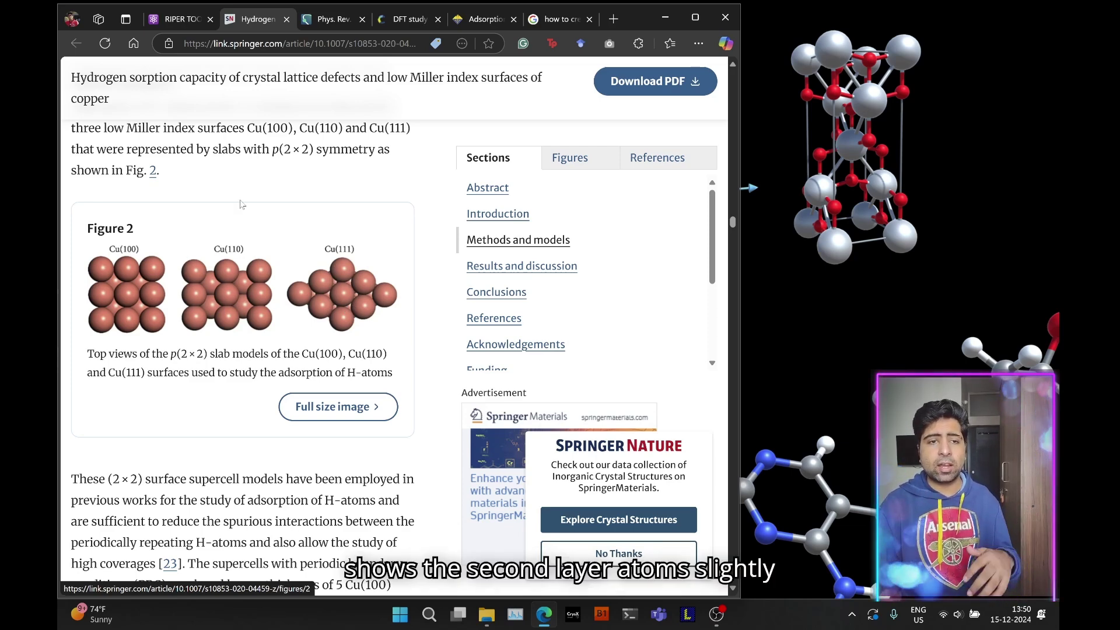
# Recheck the Phys. Rev., DFT study and Langmuir Cu(100) figures, including the sphere-layer caption.
pyautogui.click(319, 23)
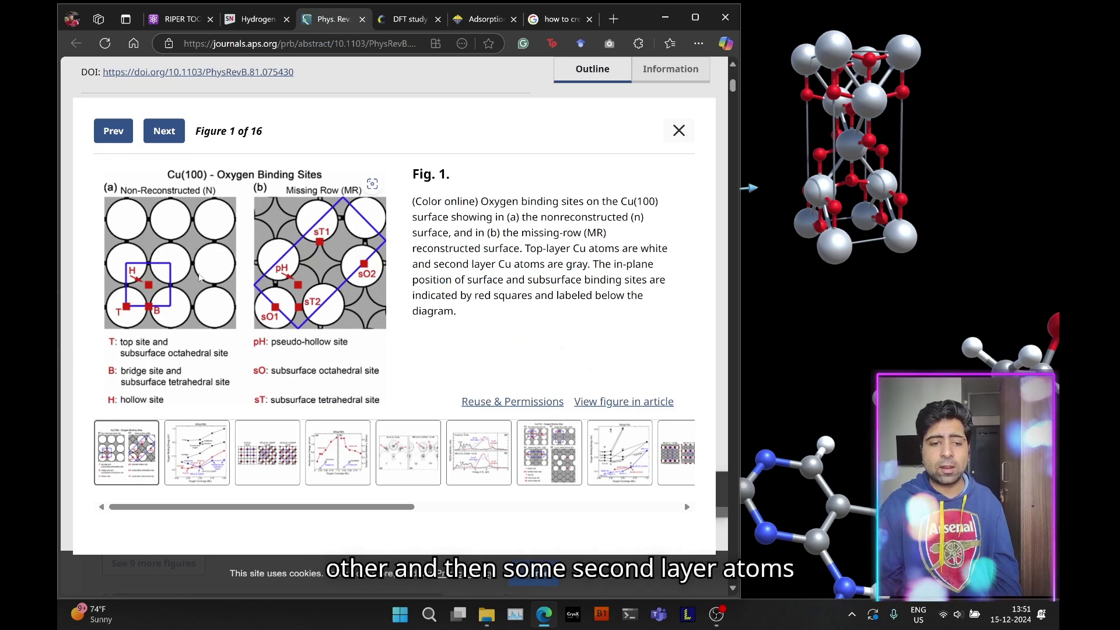
pyautogui.click(390, 23)
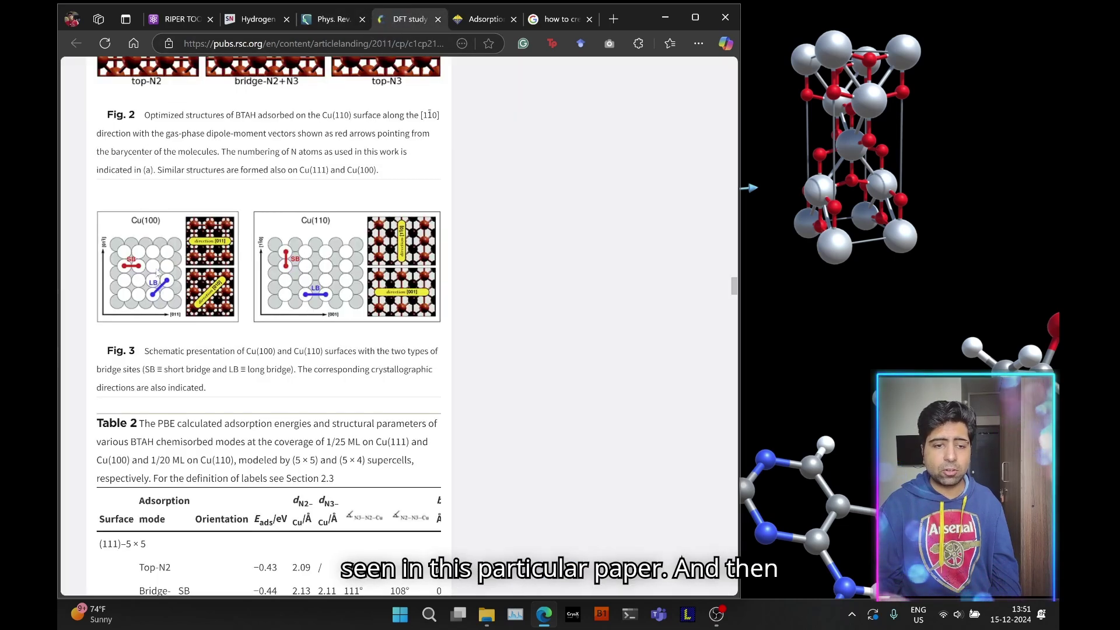
pyautogui.click(483, 23)
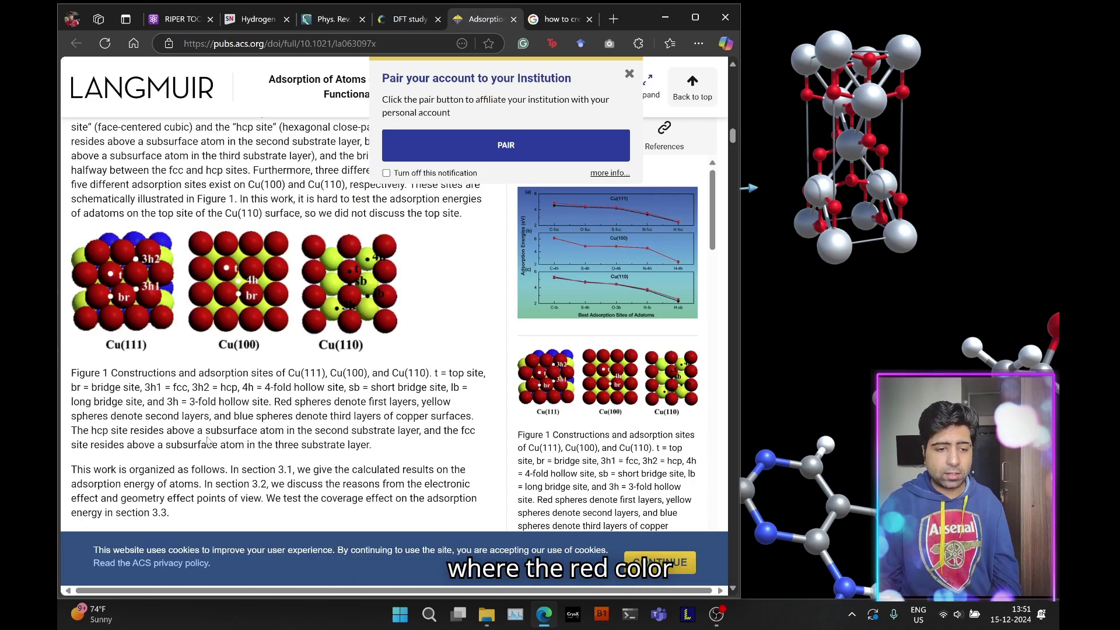
pyautogui.moveTo(269, 401); pyautogui.dragTo(213, 437)
pyautogui.click(231, 327)
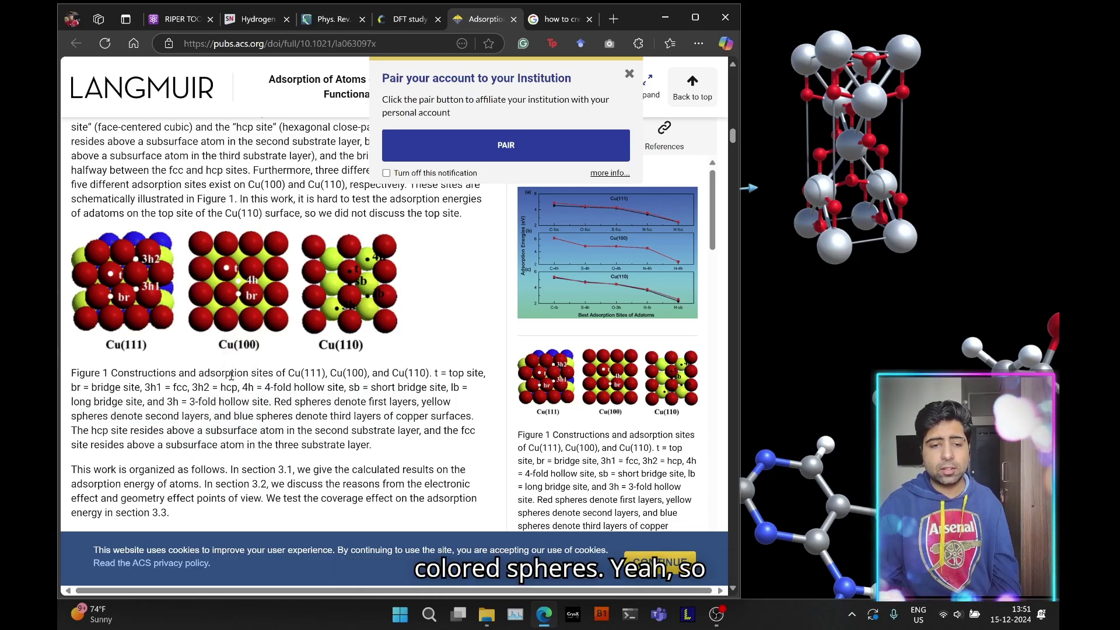
pyautogui.click(544, 24)
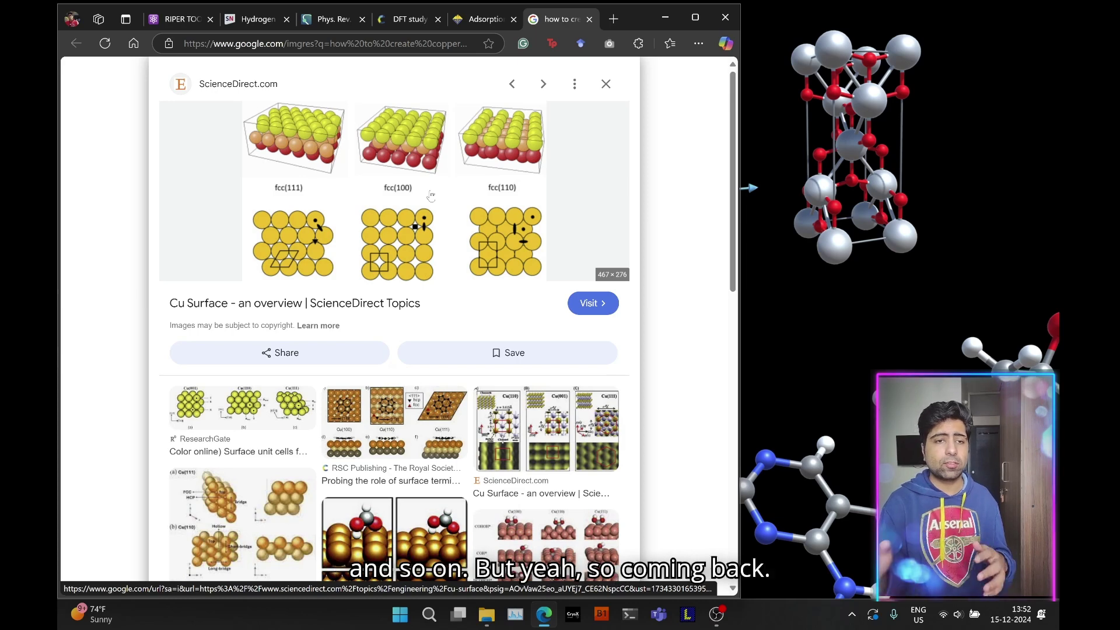
# Switch to the RIPER Tools tab at ripertools.turbomole.org.
pyautogui.click(178, 19)
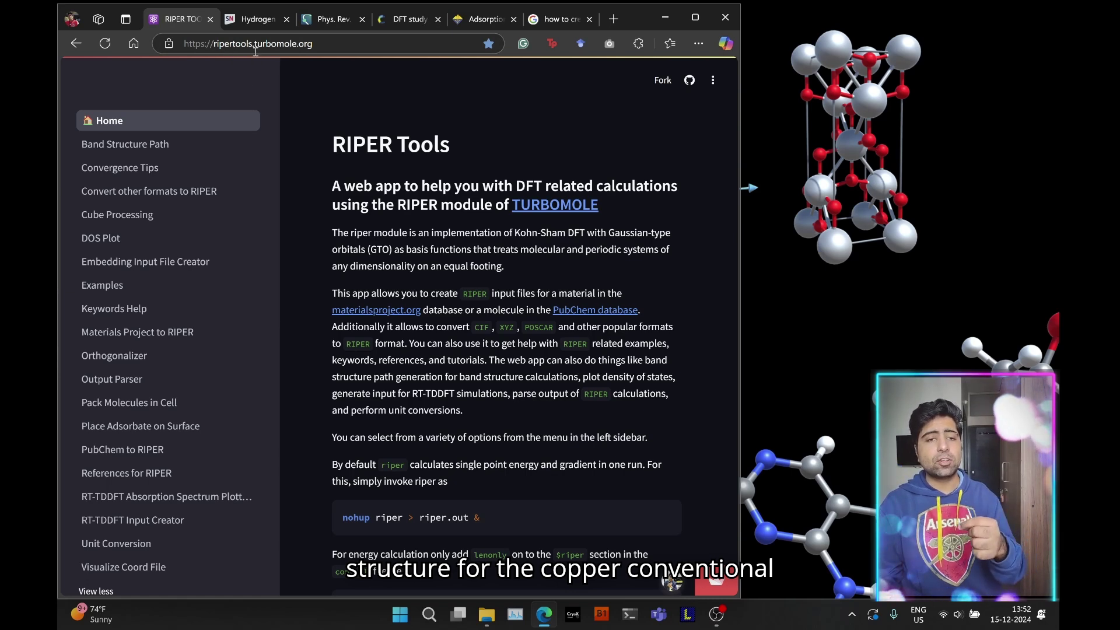
# Copy the RIPER Tools web address.
pyautogui.click(288, 51)
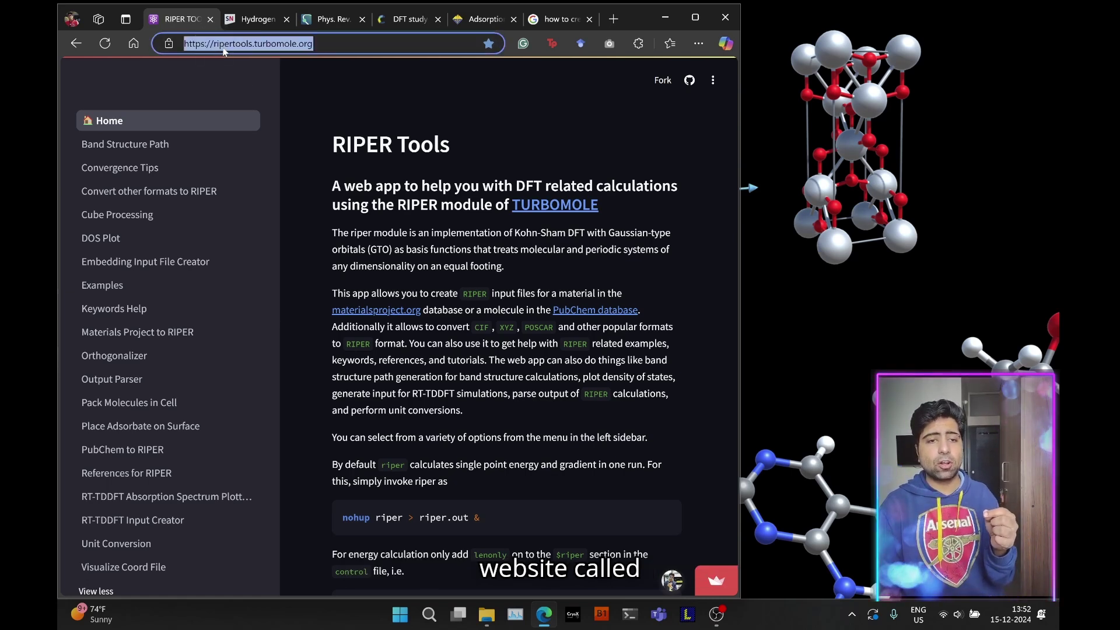
pyautogui.rightClick(331, 42)
pyautogui.click(229, 181)
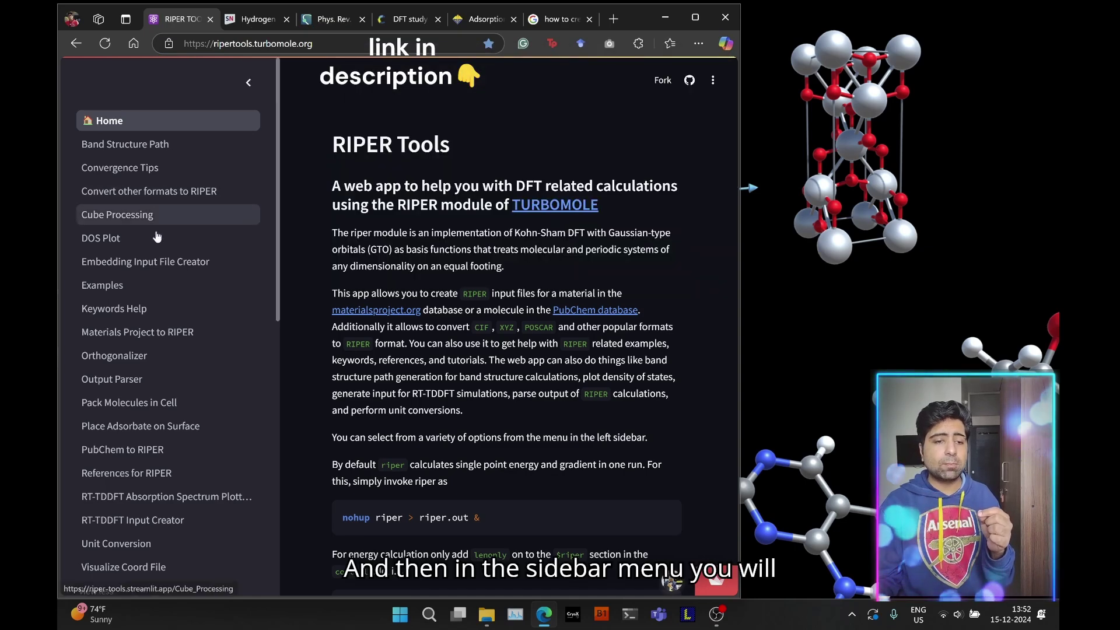
# Search Materials Project to RIPER for the formula Cu.
pyautogui.click(153, 339)
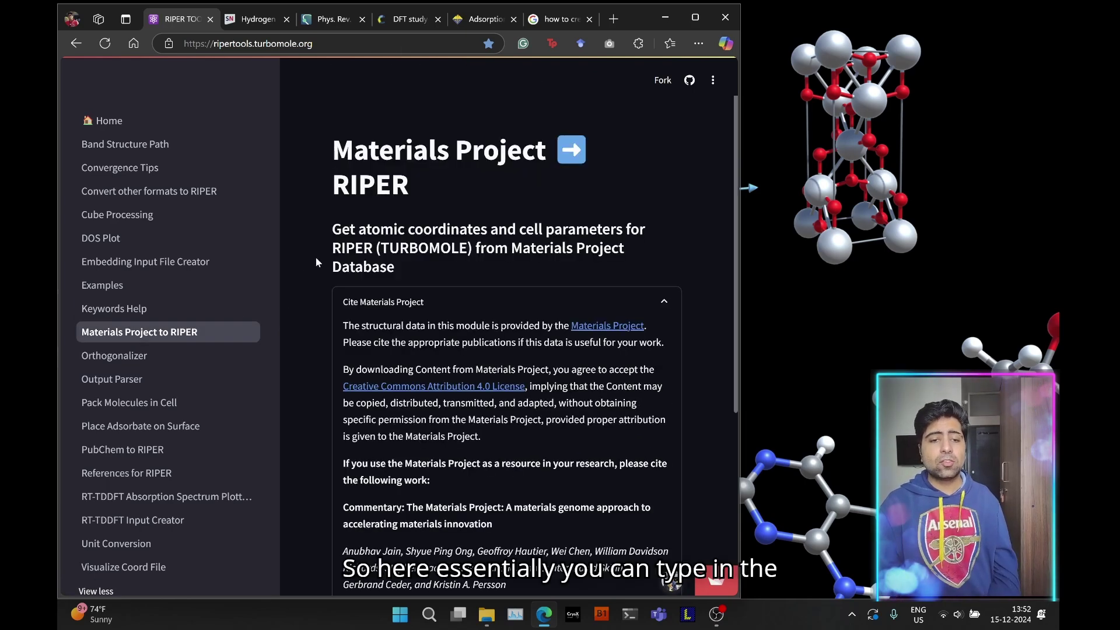
pyautogui.scroll(-5, 315, 258)
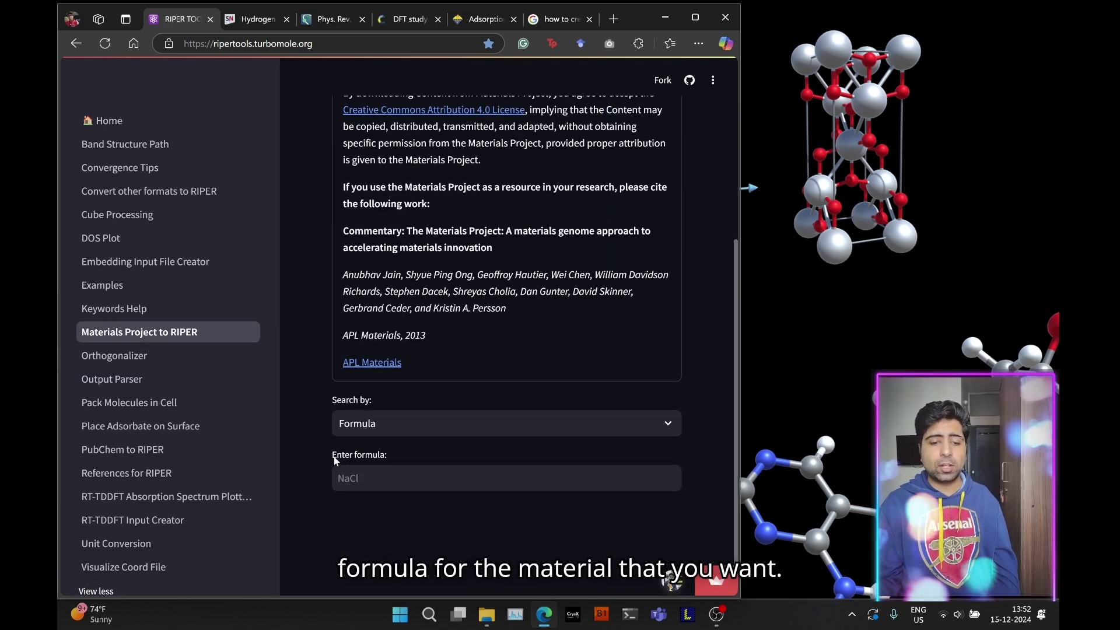
pyautogui.click(346, 475)
pyautogui.write('C')
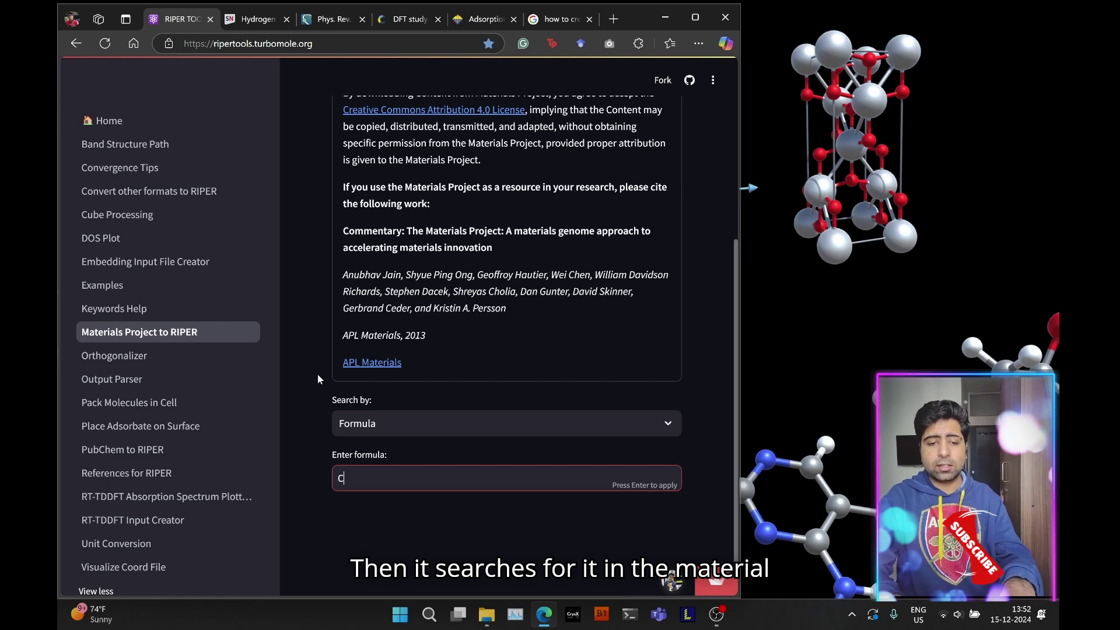
pyautogui.write('u')
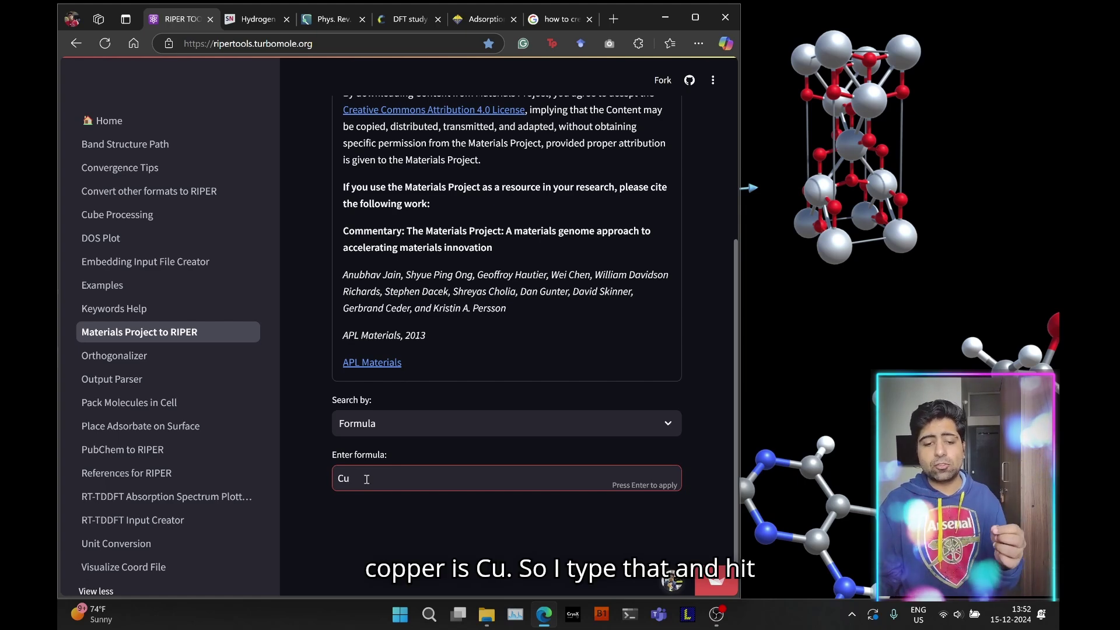
pyautogui.press('Return')
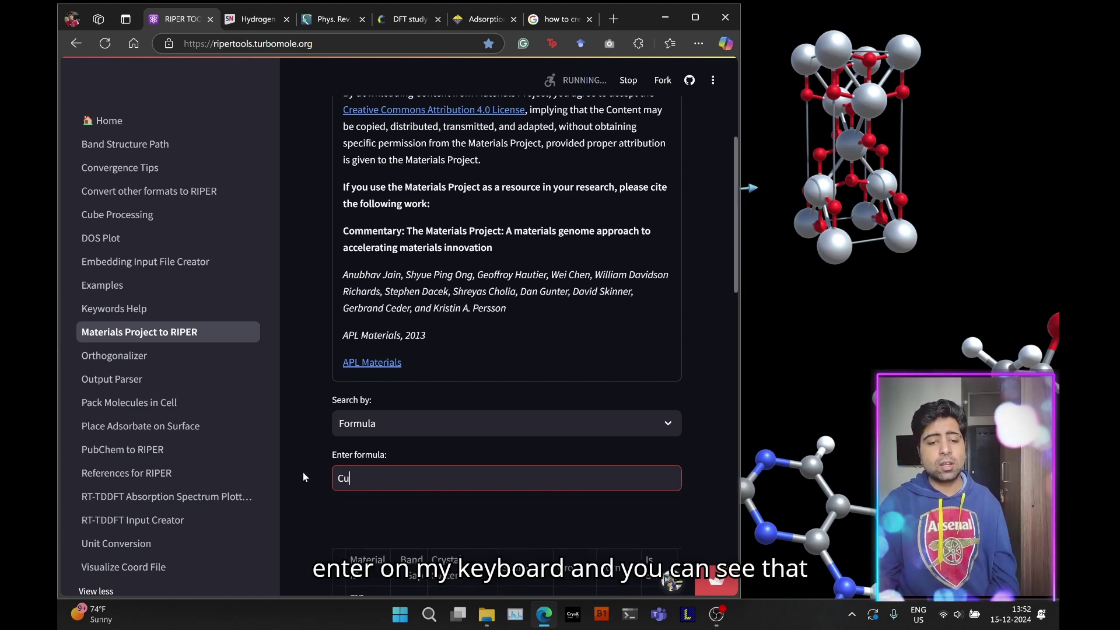
# Find row mp-30 (Cubic, Fm-3m, stable) among the eight Cu results.
pyautogui.scroll(-6, 302, 474)
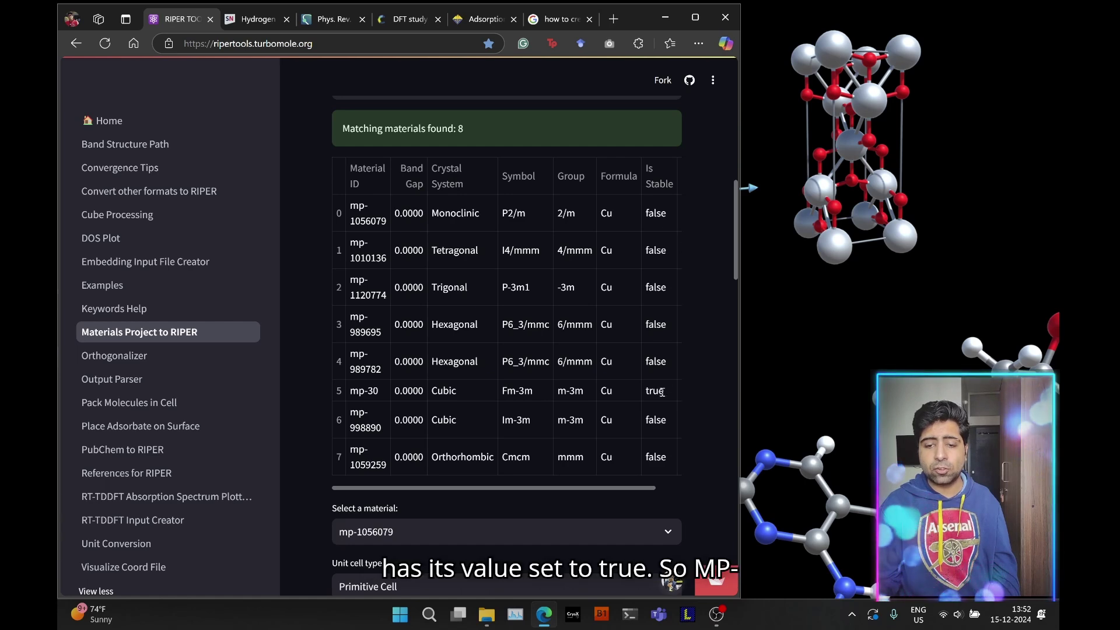
pyautogui.moveTo(661, 392); pyautogui.dragTo(343, 391)
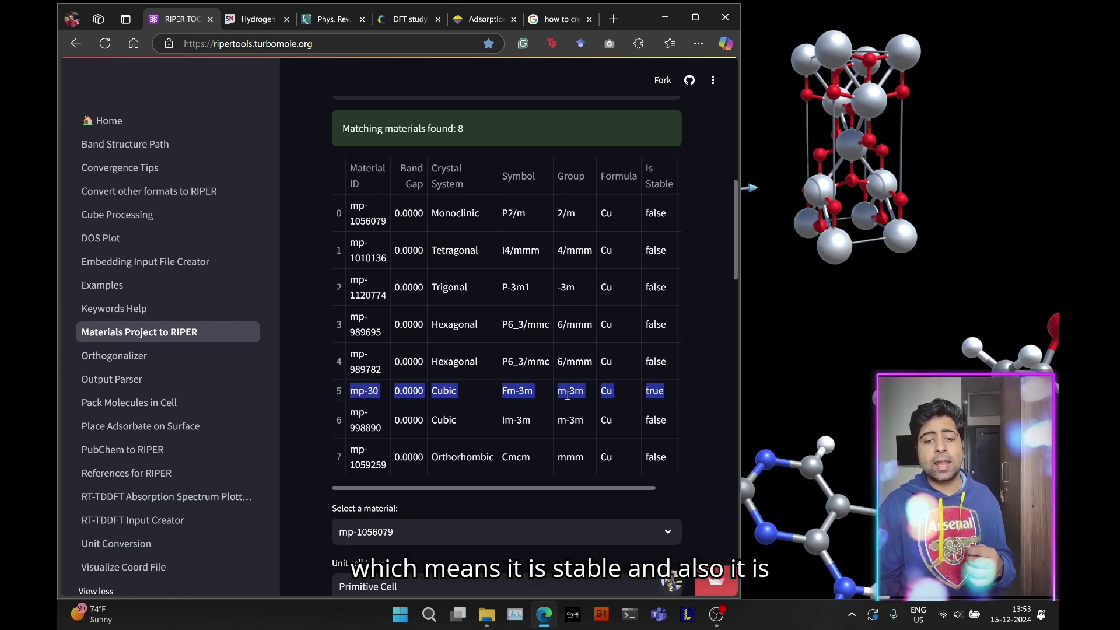
pyautogui.click(454, 397)
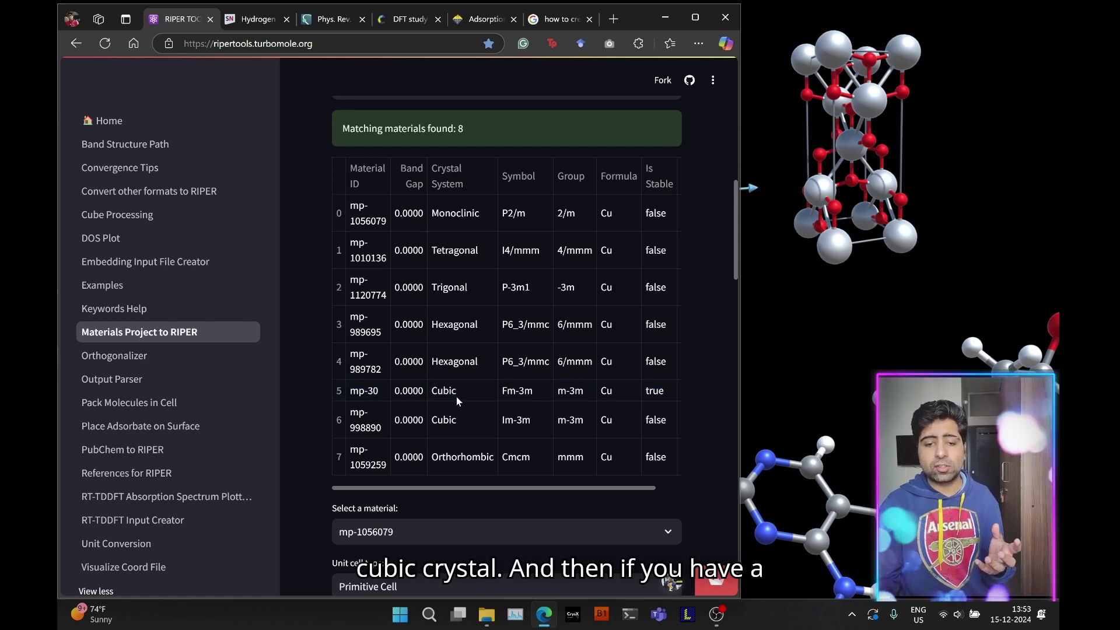
pyautogui.moveTo(505, 392); pyautogui.dragTo(542, 396)
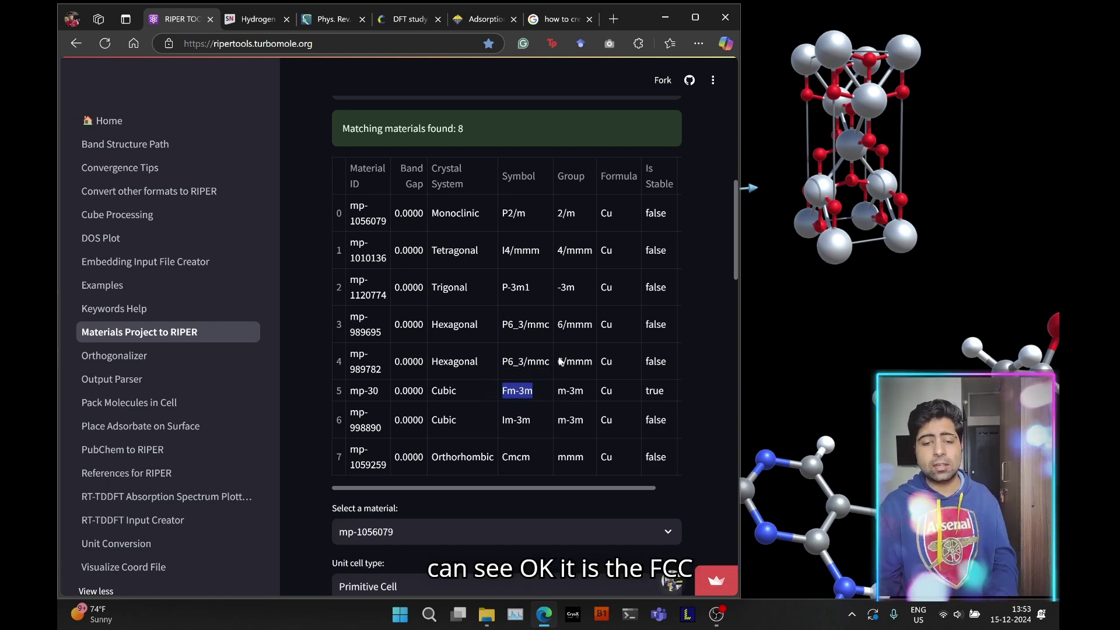
pyautogui.scroll(-3, 713, 354)
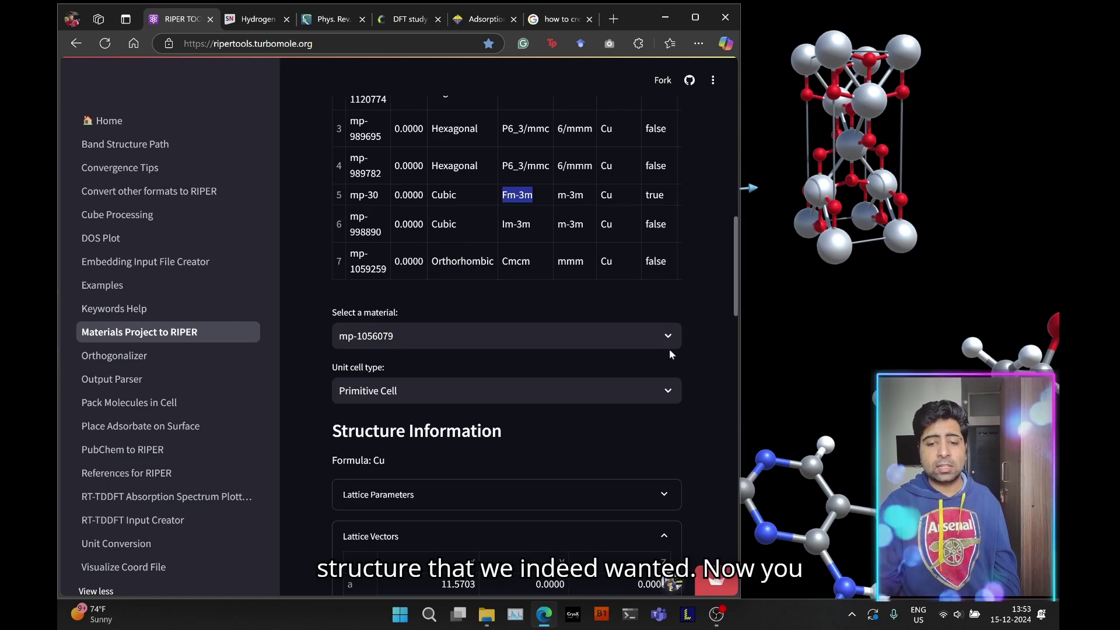
# Choose material mp-30 and switch the view to the conventional unit cell.
pyautogui.click(458, 334)
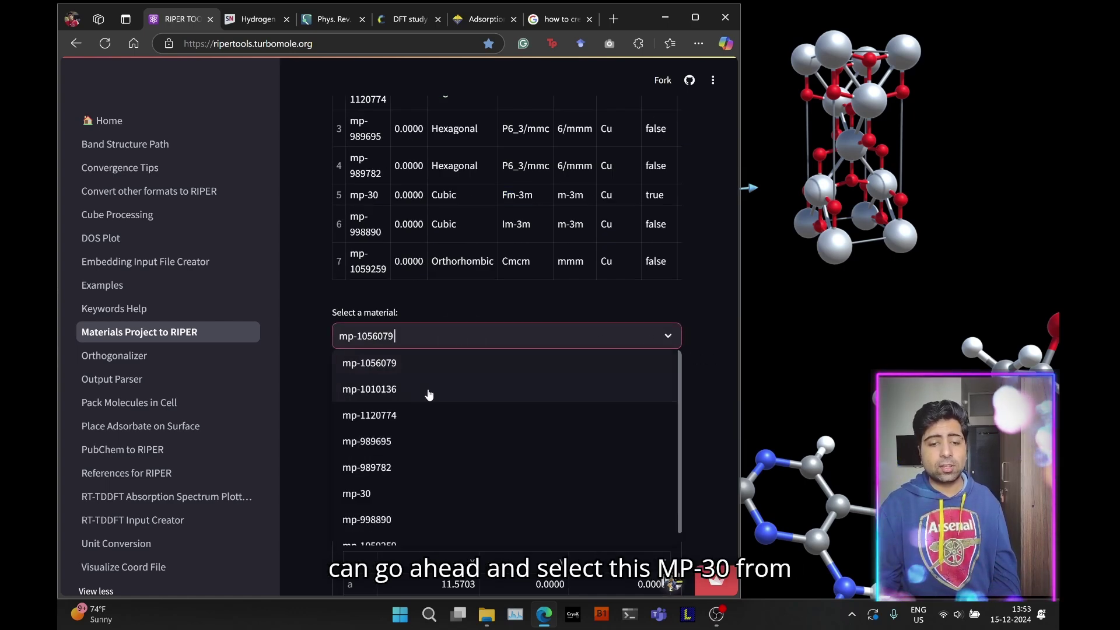
pyautogui.click(374, 494)
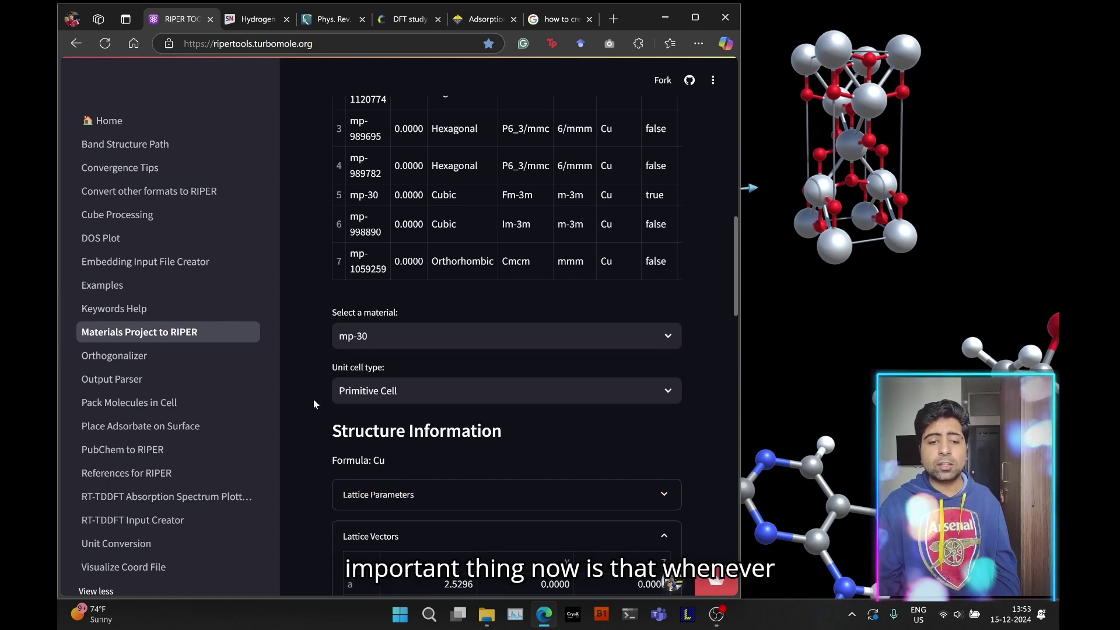
pyautogui.scroll(-3, 313, 399)
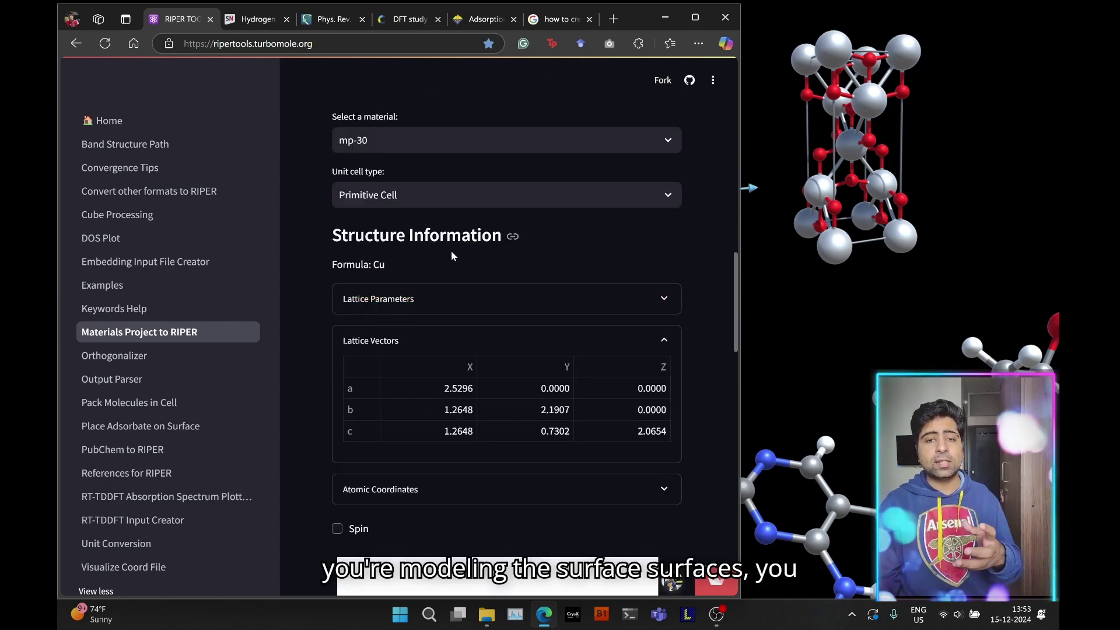
pyautogui.click(453, 198)
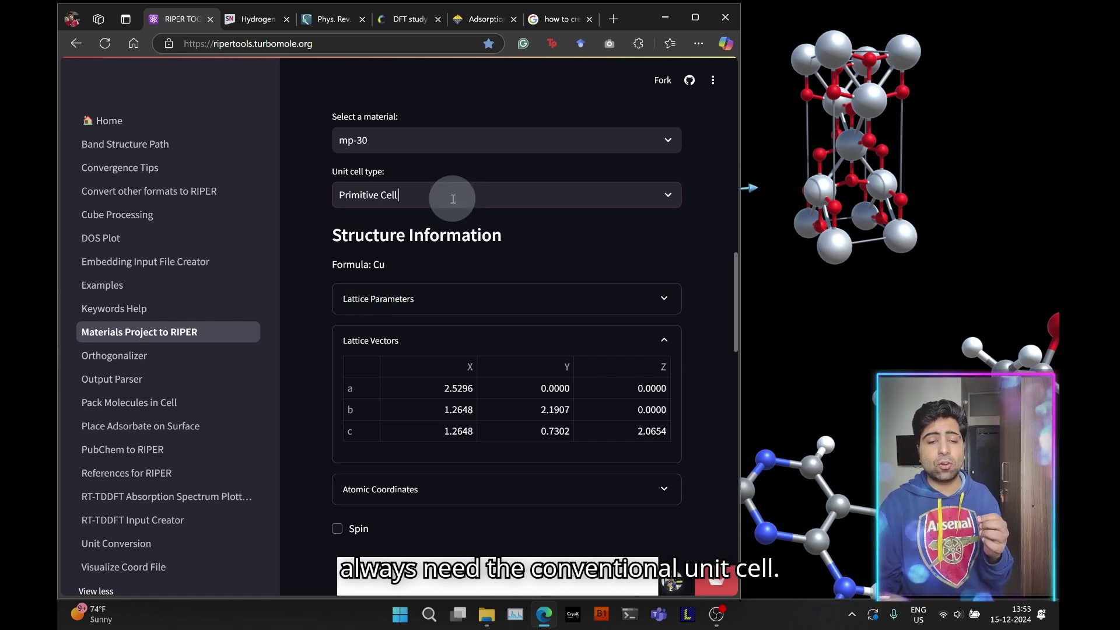
pyautogui.click(439, 253)
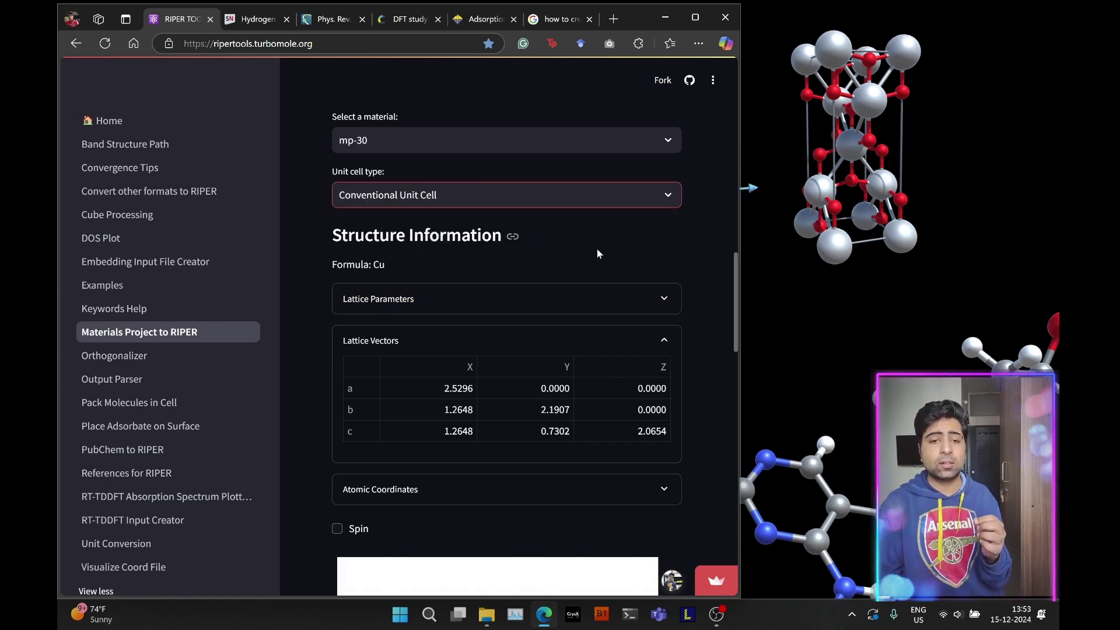
pyautogui.scroll(-7, 684, 269)
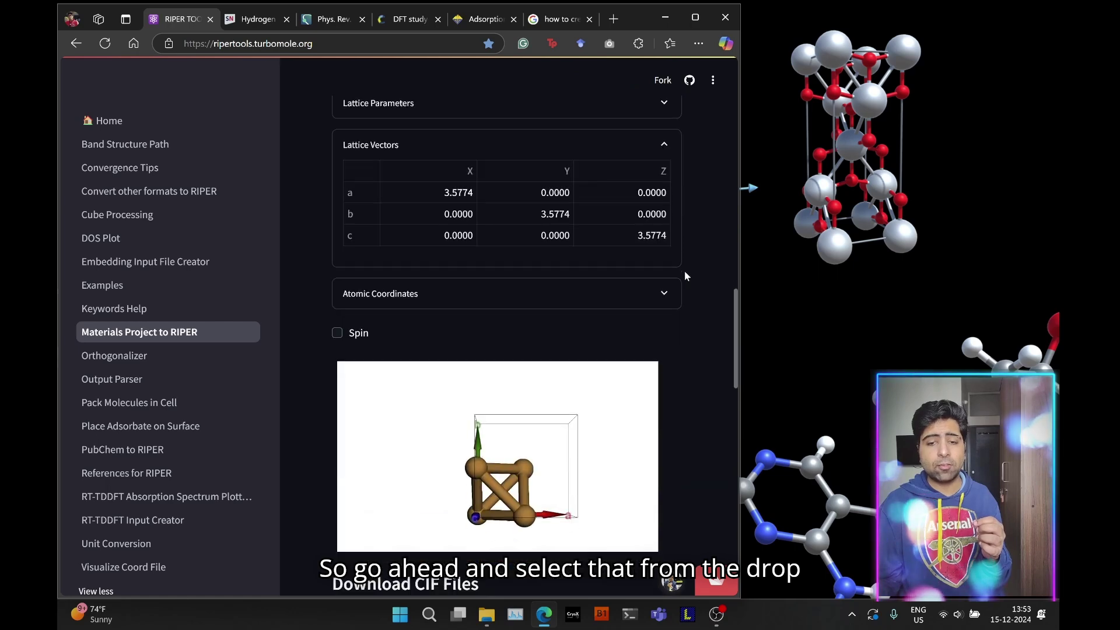
pyautogui.moveTo(657, 270); pyautogui.dragTo(577, 272)
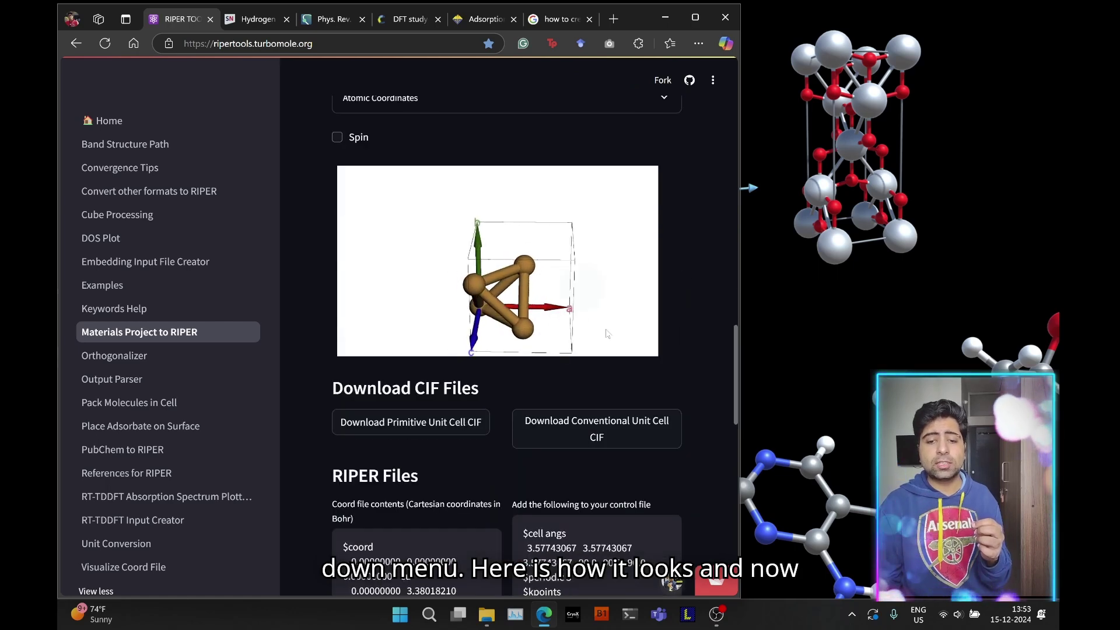
# Download the conventional unit cell CIF as conventional_unit_cell (63).cif and launch BURAI.
pyautogui.click(589, 427)
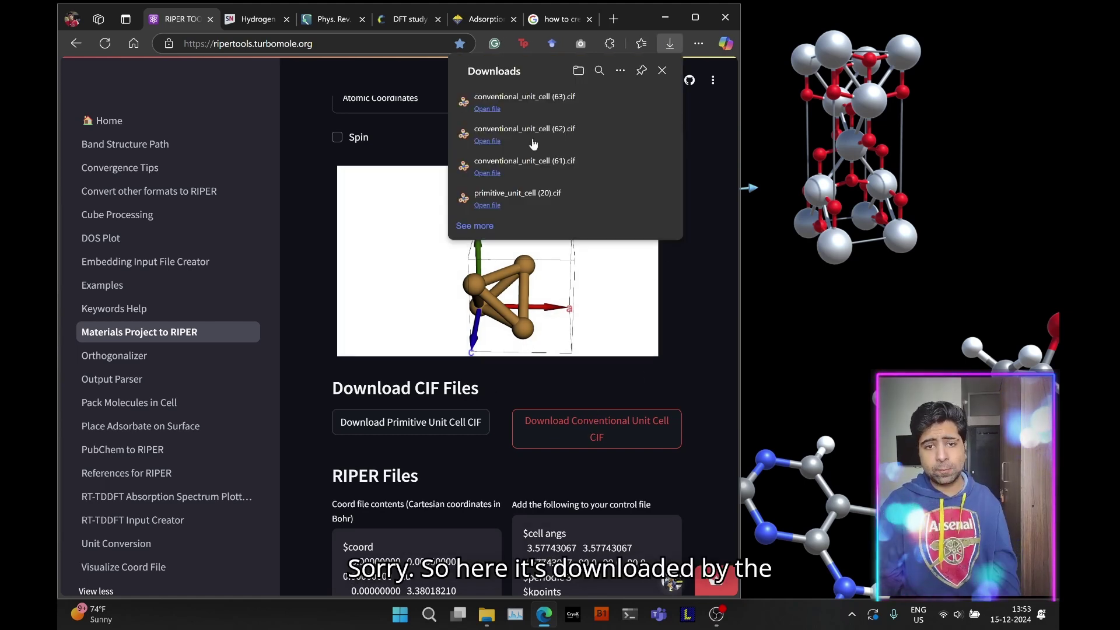
pyautogui.moveTo(543, 112)
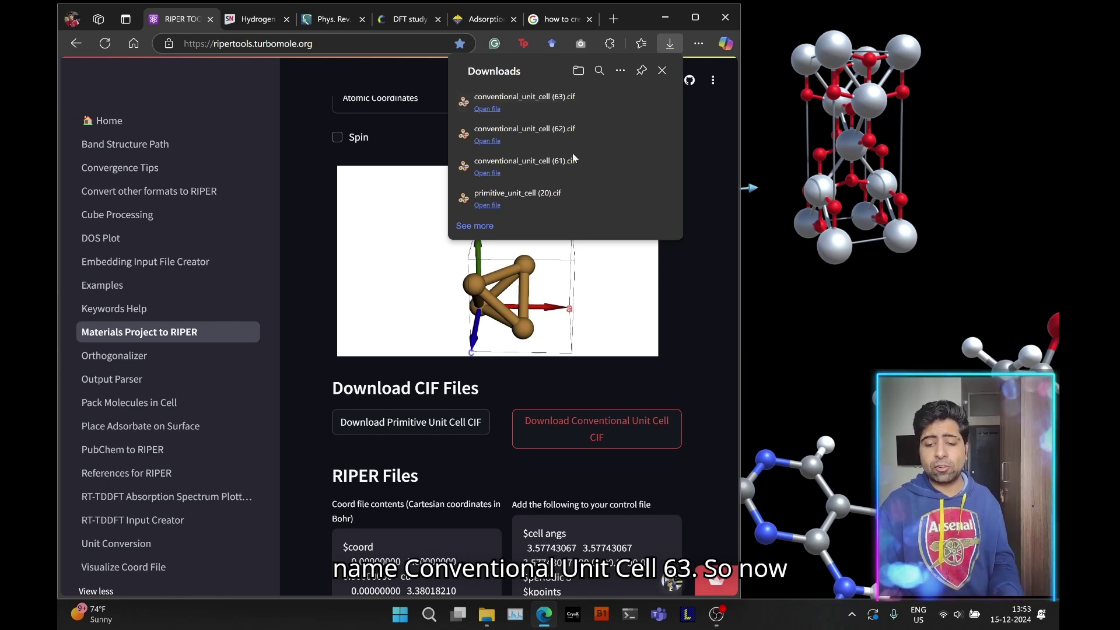
pyautogui.click(599, 616)
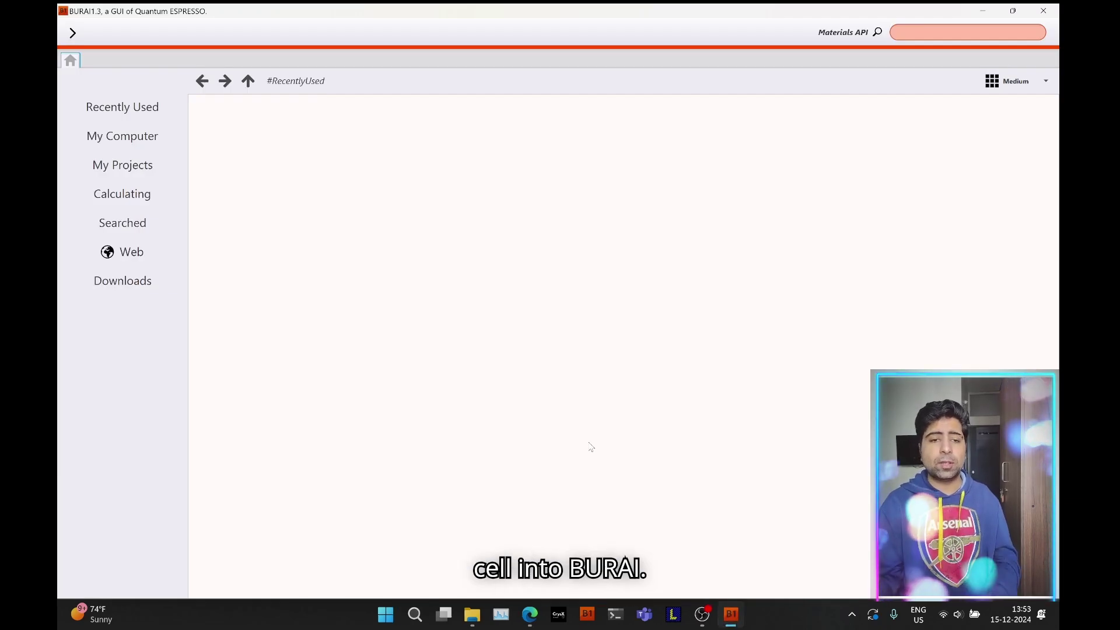
# Drag conventional_unit_cell (63).cif from Downloads into BURAI to load the copper cell.
pyautogui.click(481, 619)
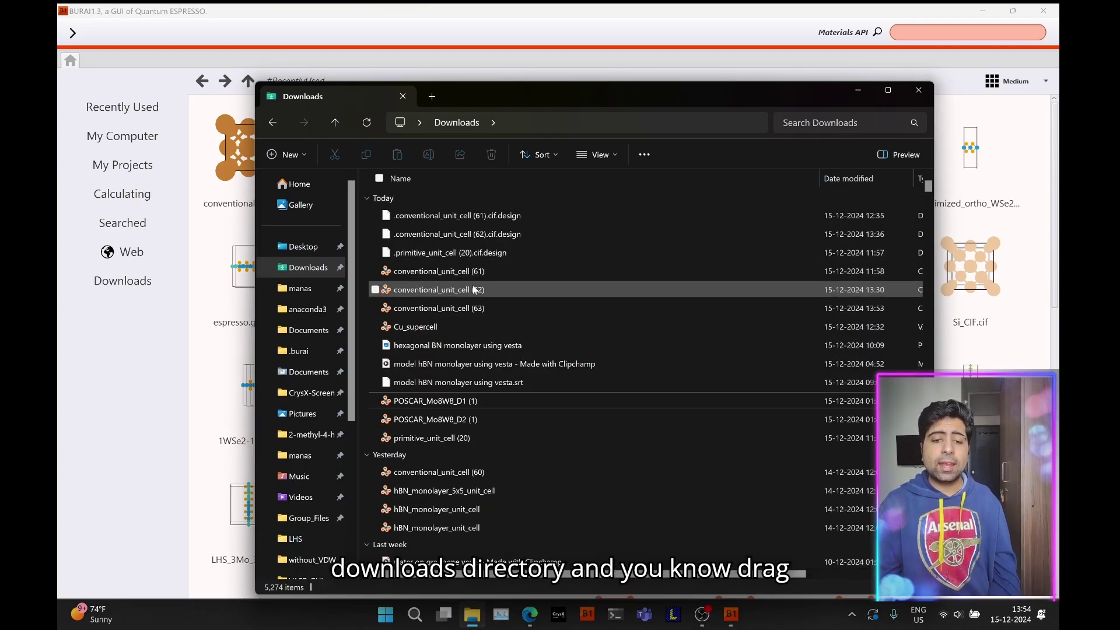
pyautogui.click(460, 312)
pyautogui.moveTo(460, 310); pyautogui.dragTo(228, 297)
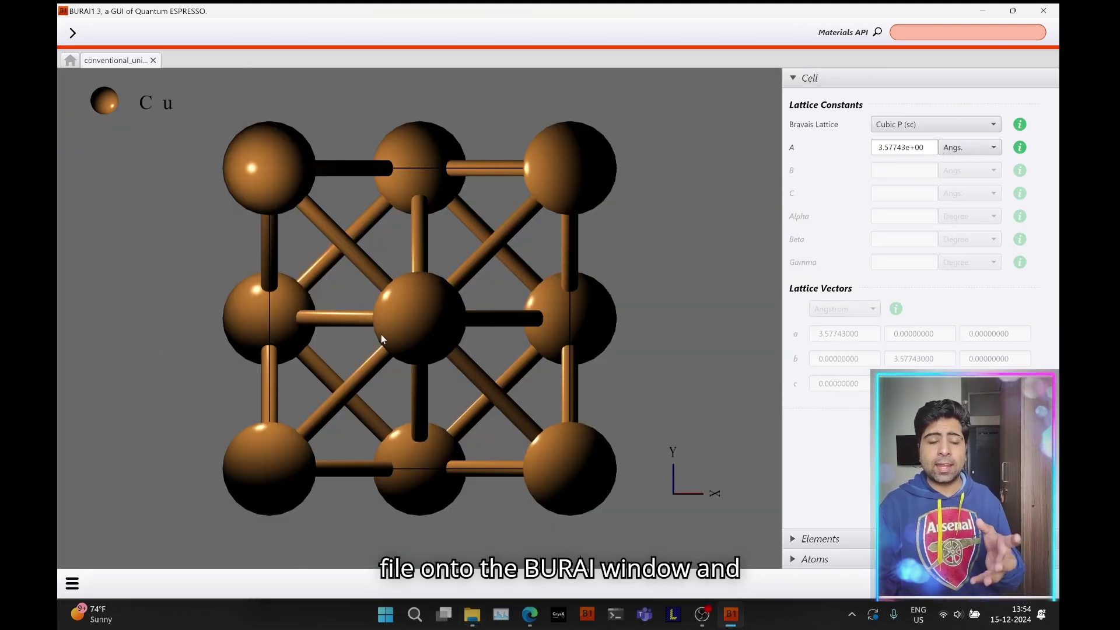
# In Designer, set the atomic model to Ball and raise the atomic radius.
pyautogui.click(73, 583)
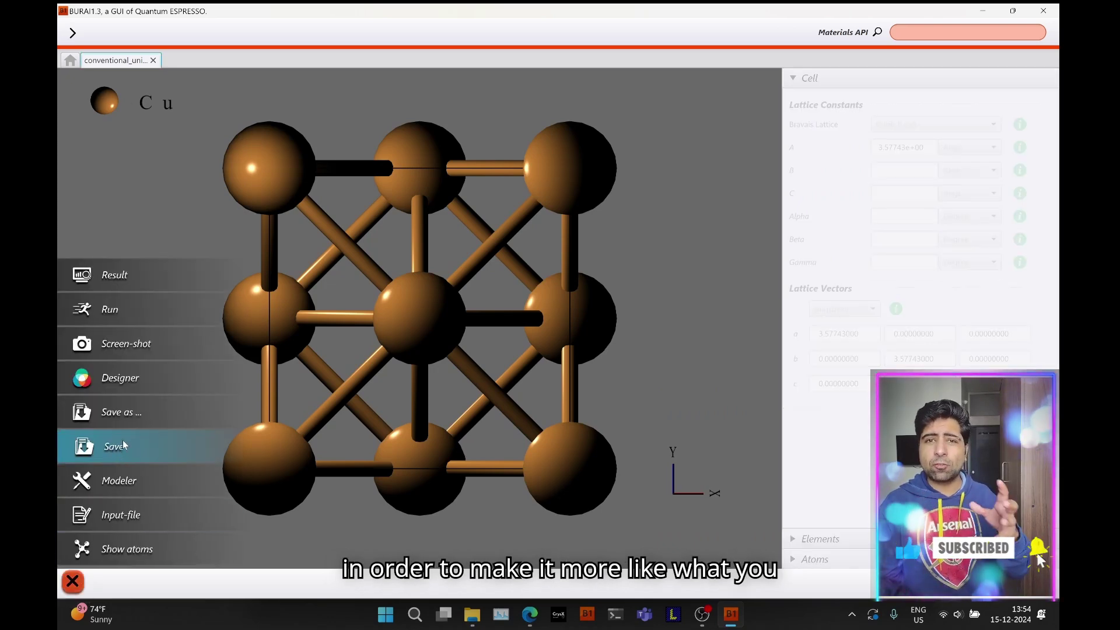
pyautogui.click(123, 380)
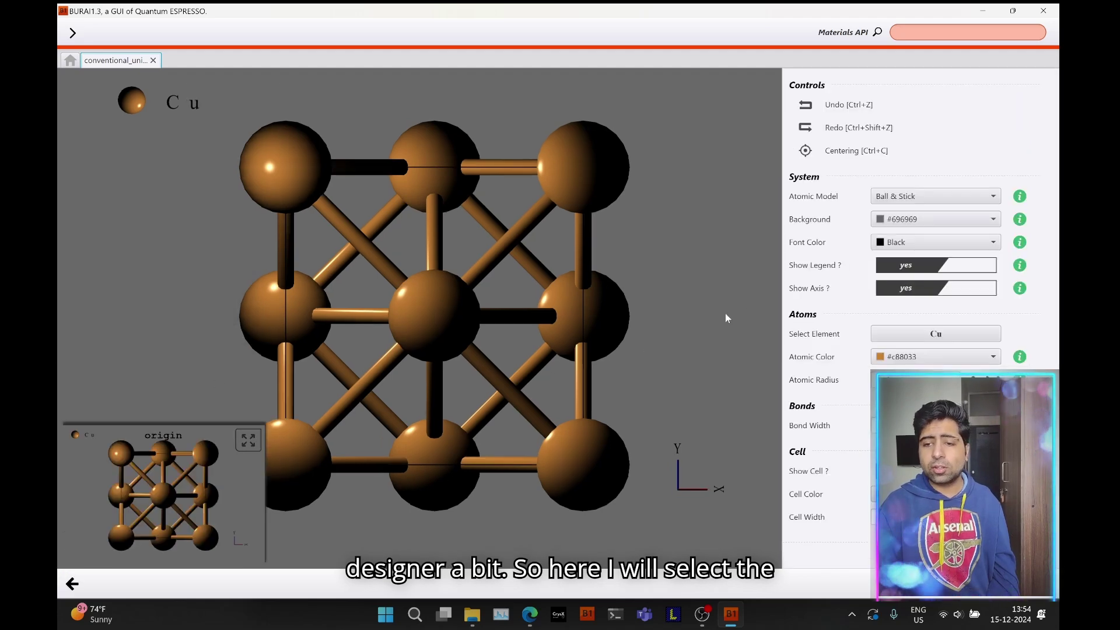
pyautogui.click(921, 196)
pyautogui.click(901, 229)
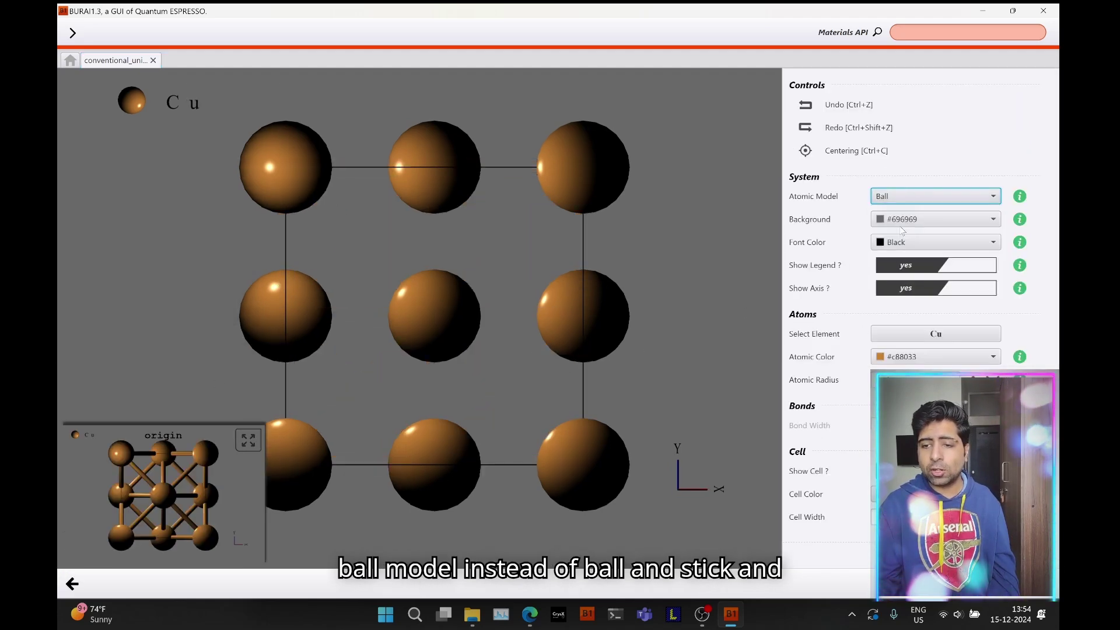
pyautogui.moveTo(944, 380); pyautogui.dragTo(1023, 380)
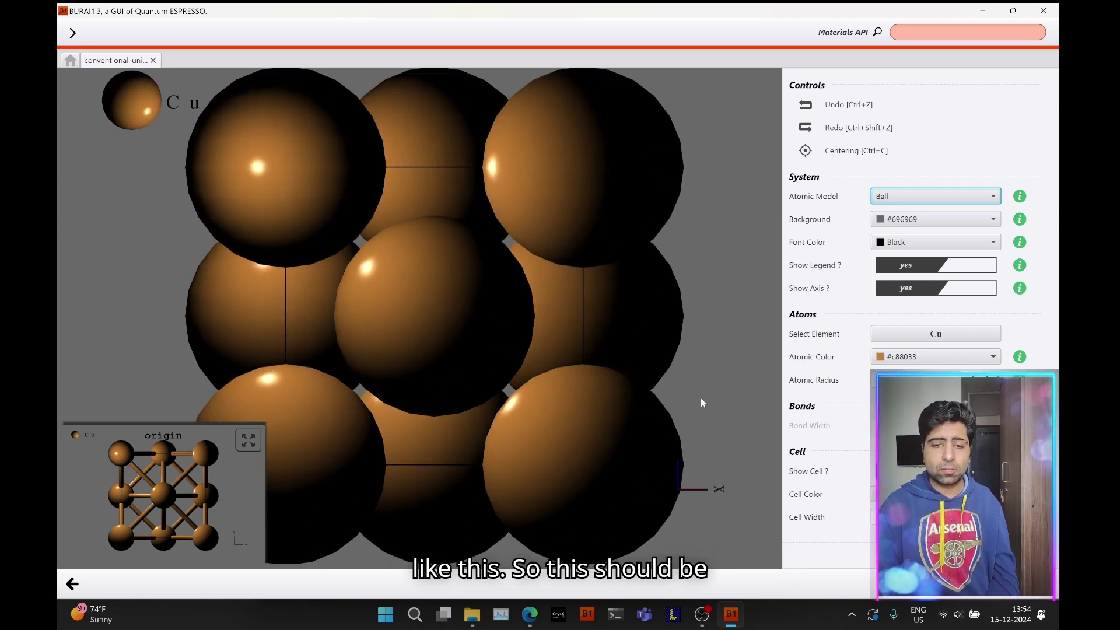
pyautogui.moveTo(709, 367)
pyautogui.mouseDown()
pyautogui.moveTo(726, 364)
pyautogui.moveTo(706, 369)
pyautogui.mouseUp()
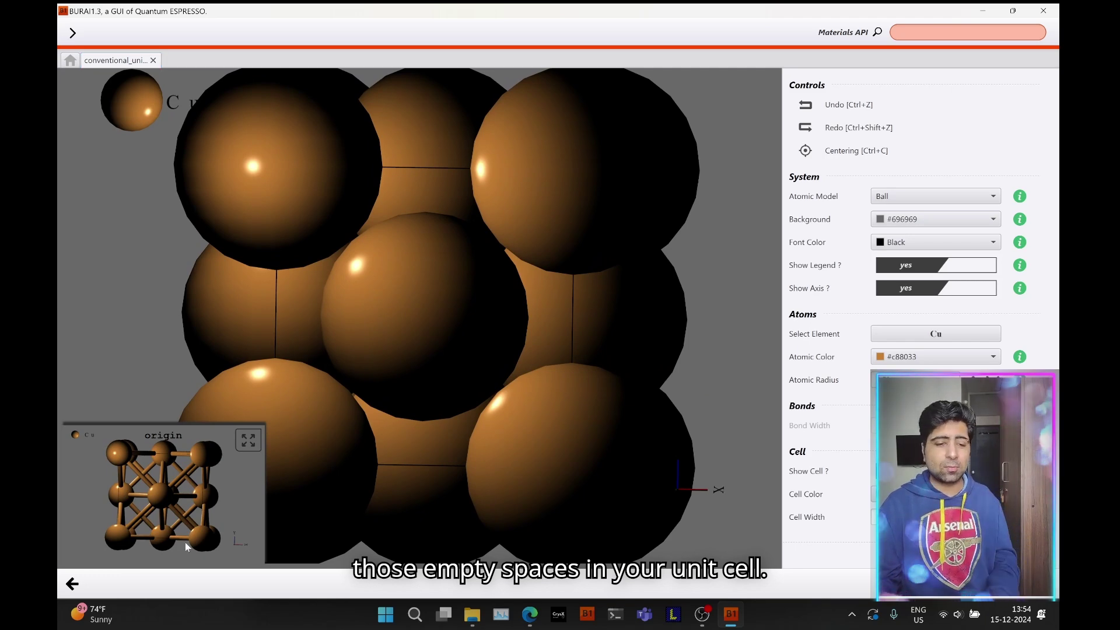
pyautogui.click(73, 584)
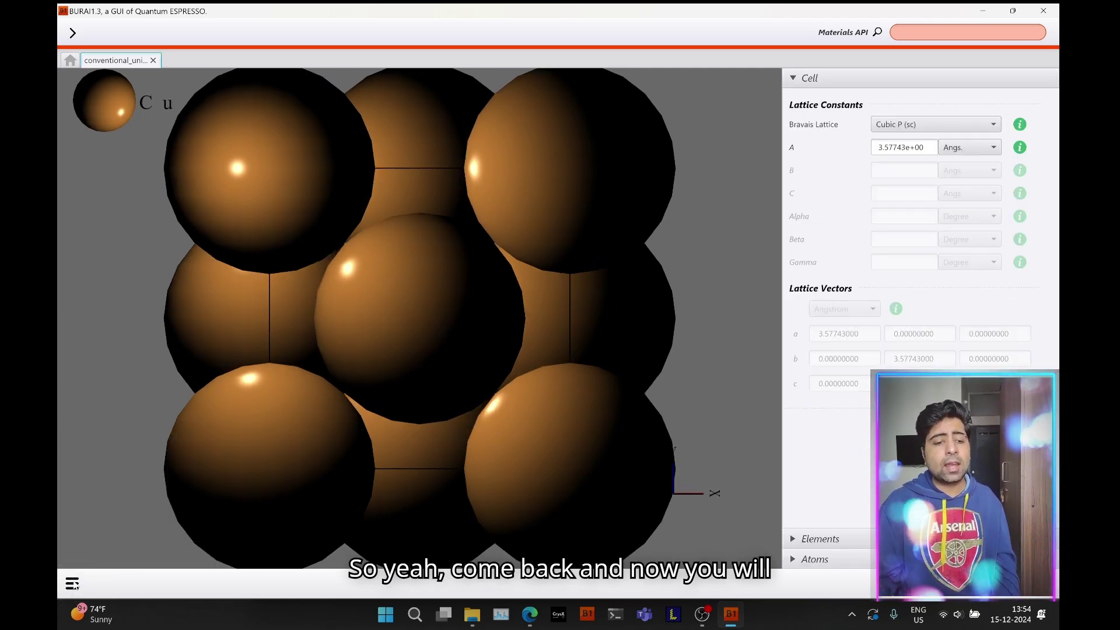
# In Modeler, build a (100) surface slab from the copper unit cell.
pyautogui.click(72, 583)
pyautogui.click(104, 492)
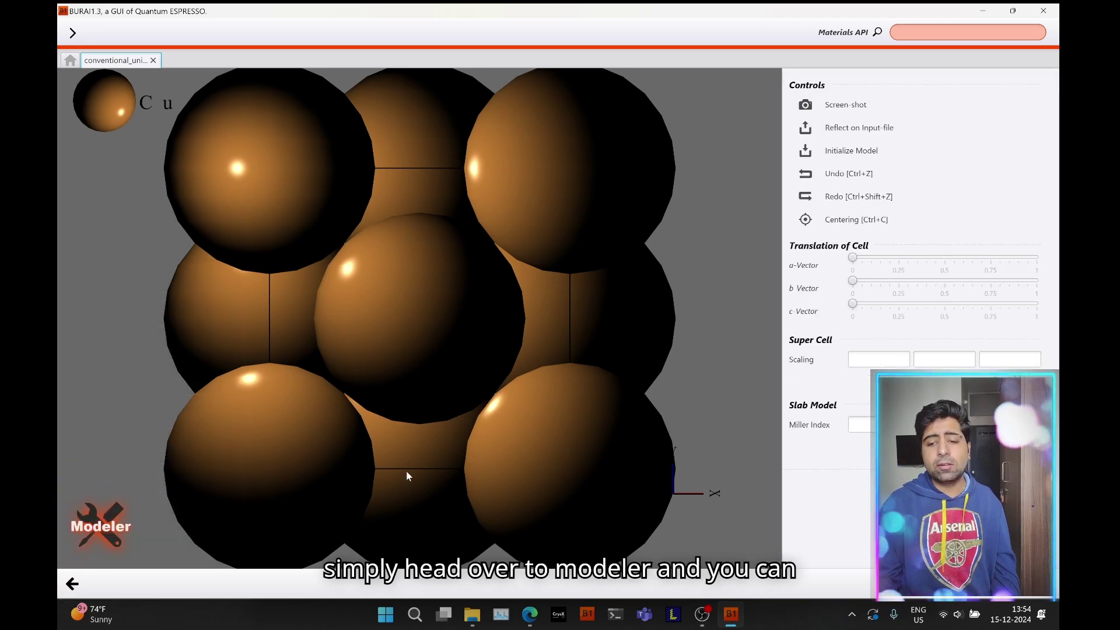
pyautogui.click(851, 425)
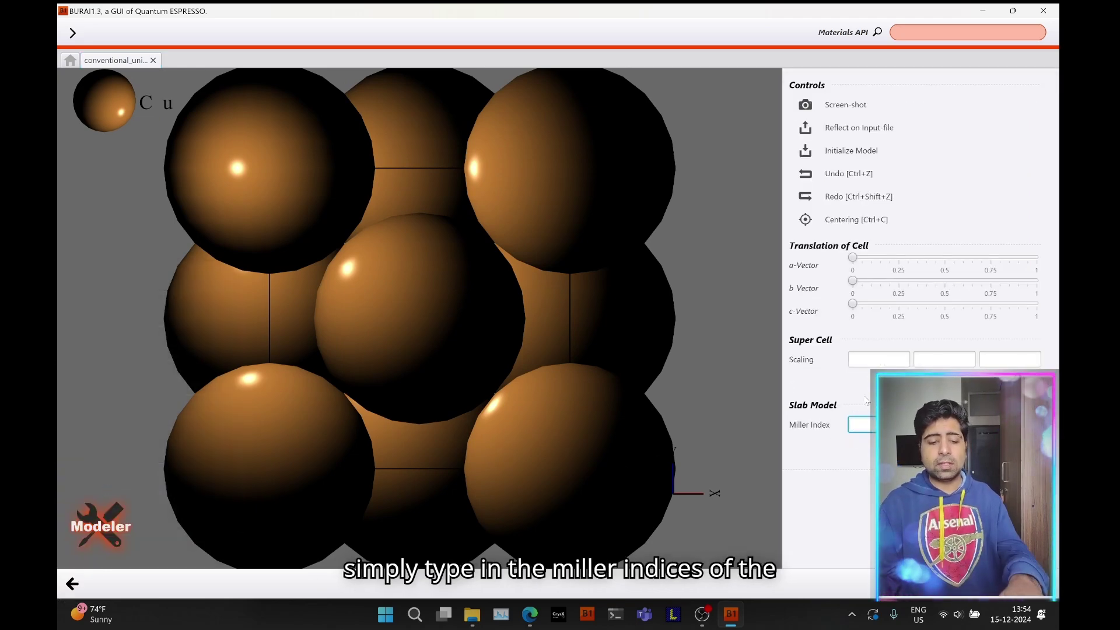
pyautogui.press('Tab')
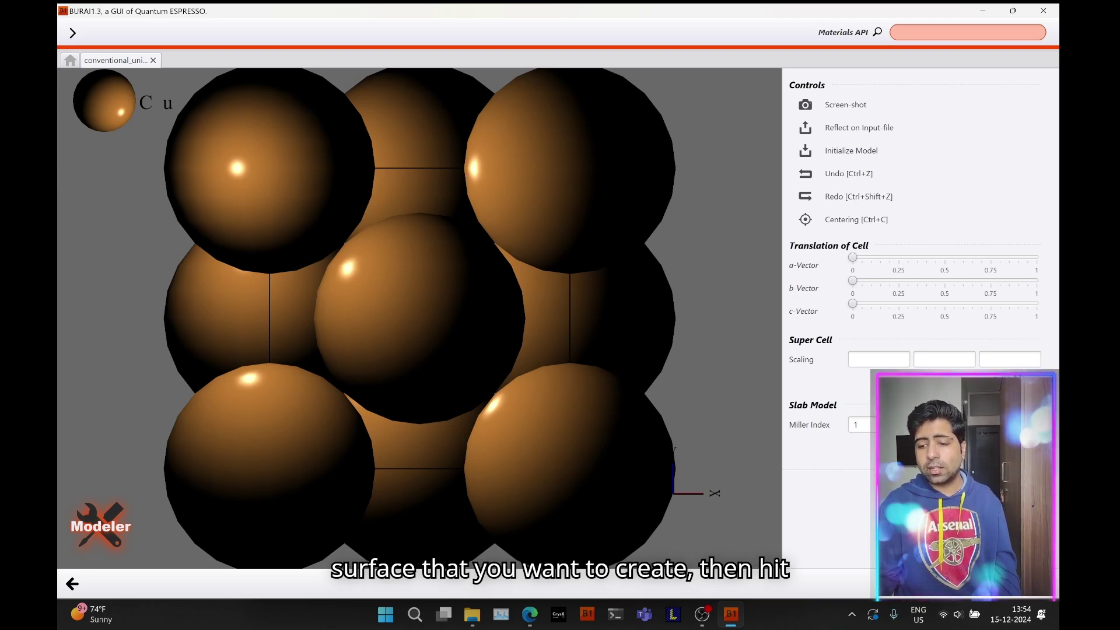
pyautogui.press('Return')
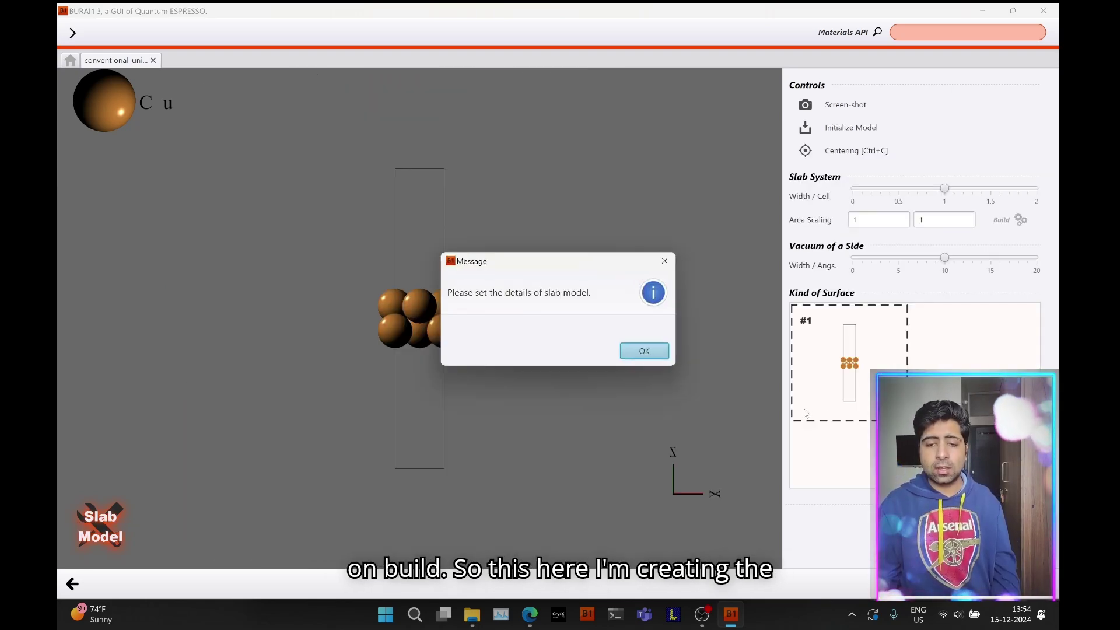
pyautogui.click(644, 350)
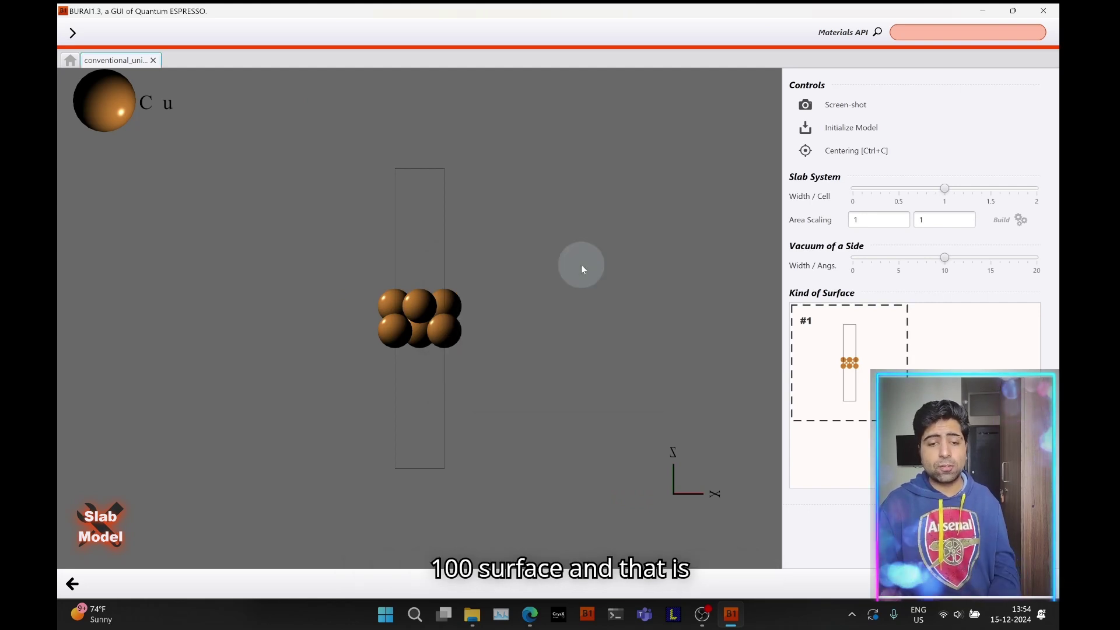
pyautogui.moveTo(581, 264); pyautogui.dragTo(579, 388)
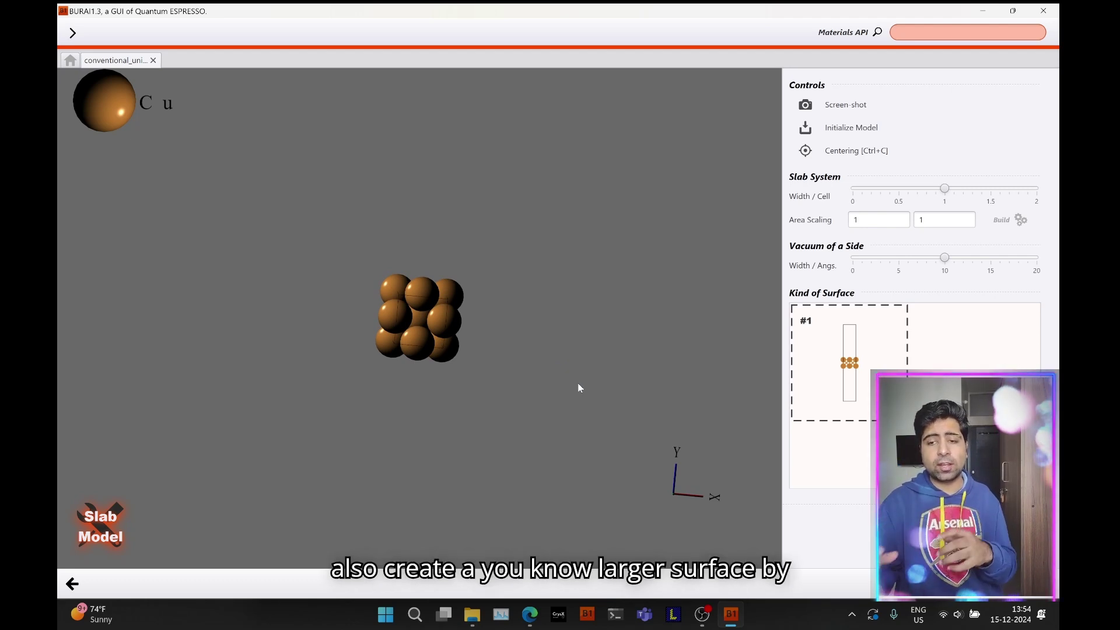
# Set the slab's area scaling to 2 × 2 and rebuild it.
pyautogui.doubleClick(880, 217)
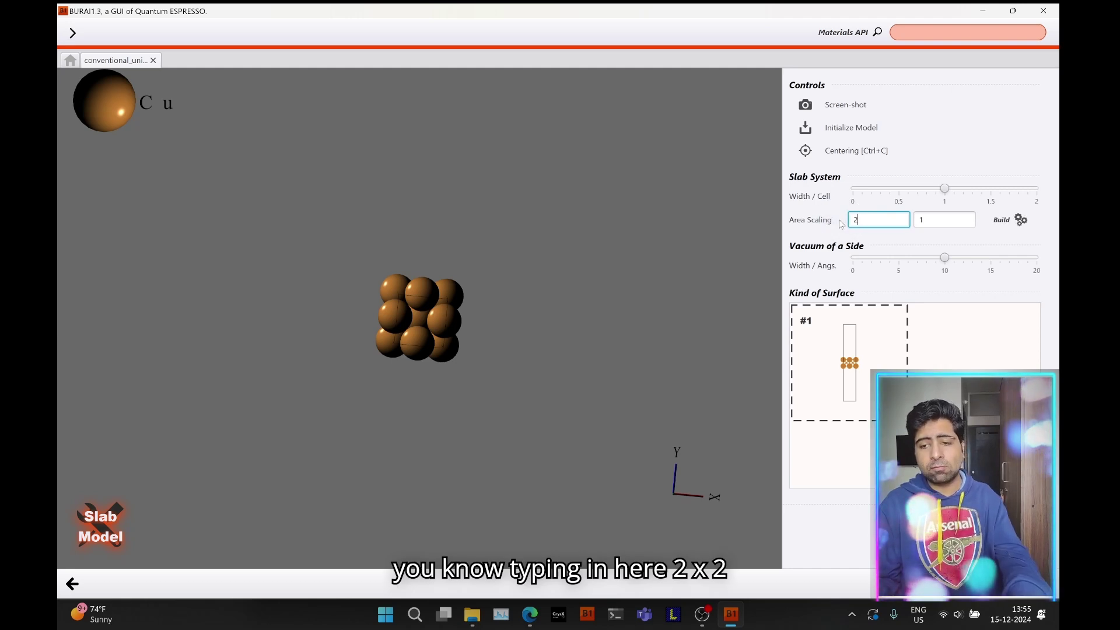
pyautogui.write('2')
pyautogui.press('Tab')
pyautogui.write('2')
pyautogui.click(998, 219)
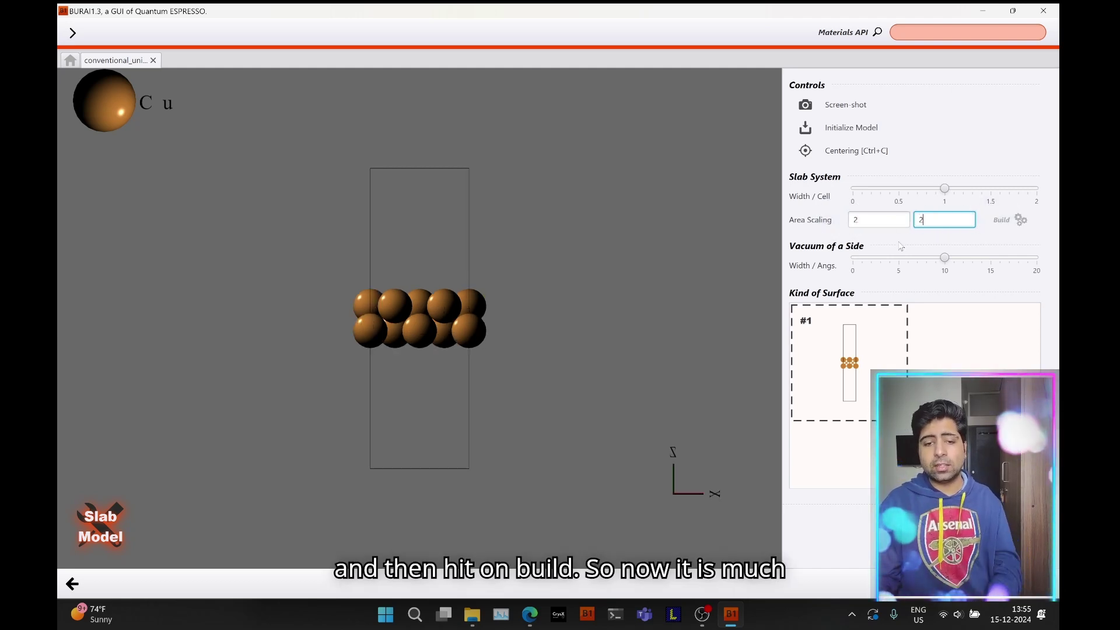
# Raise the slab thickness from 1 to 2 for four Cu layers, then tilt to show the top layer.
pyautogui.moveTo(647, 266)
pyautogui.mouseDown()
pyautogui.moveTo(645, 379)
pyautogui.moveTo(655, 255)
pyautogui.mouseUp()
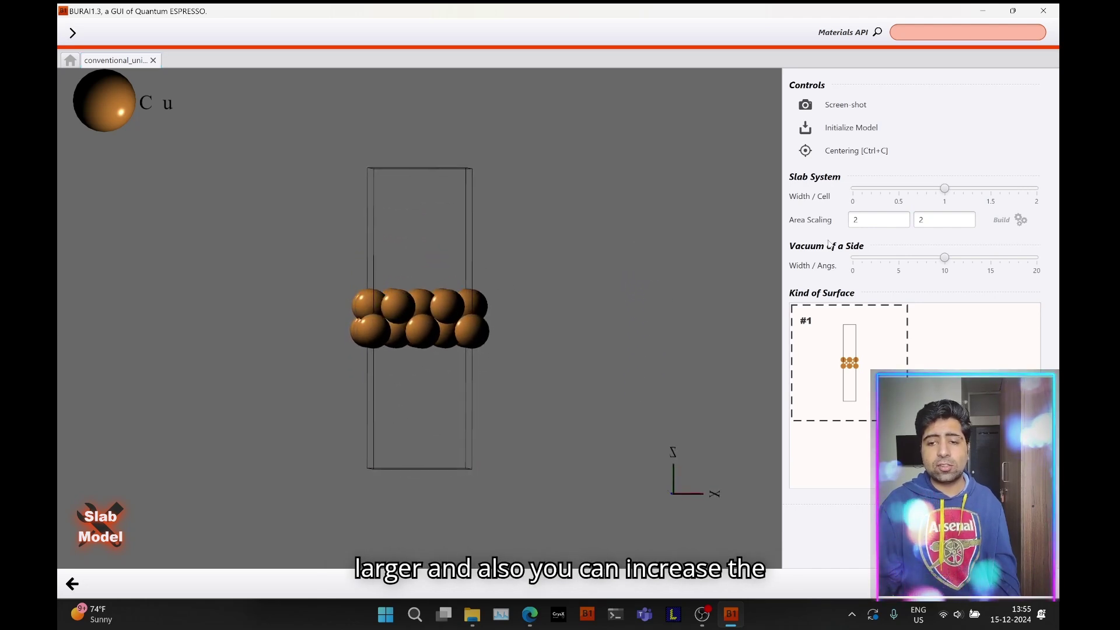
pyautogui.moveTo(946, 189); pyautogui.dragTo(1056, 194)
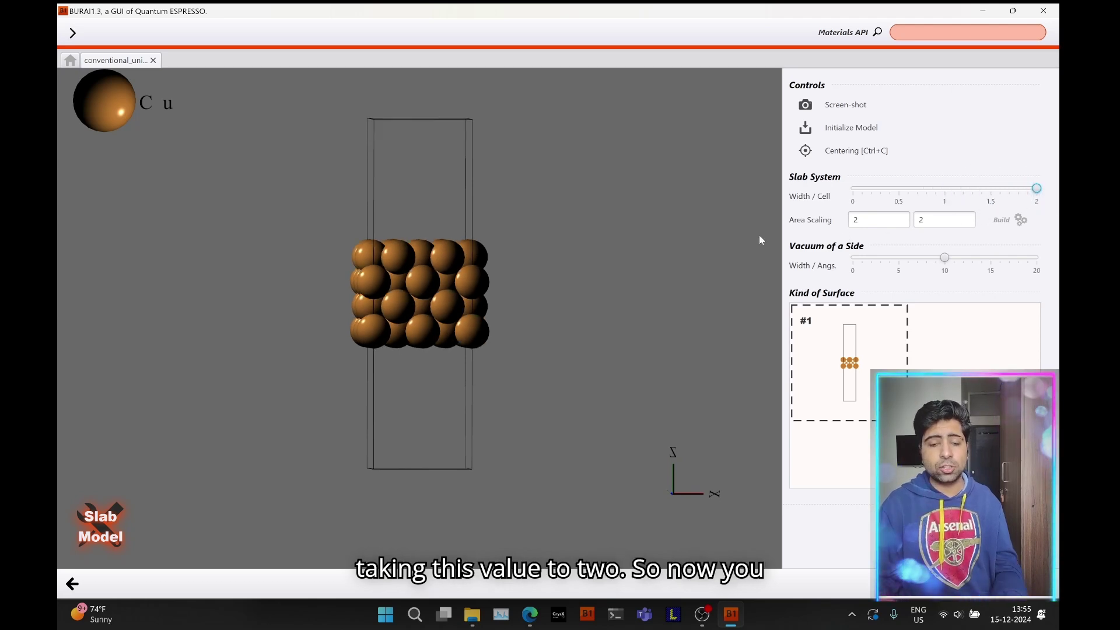
pyautogui.moveTo(641, 247); pyautogui.dragTo(633, 362)
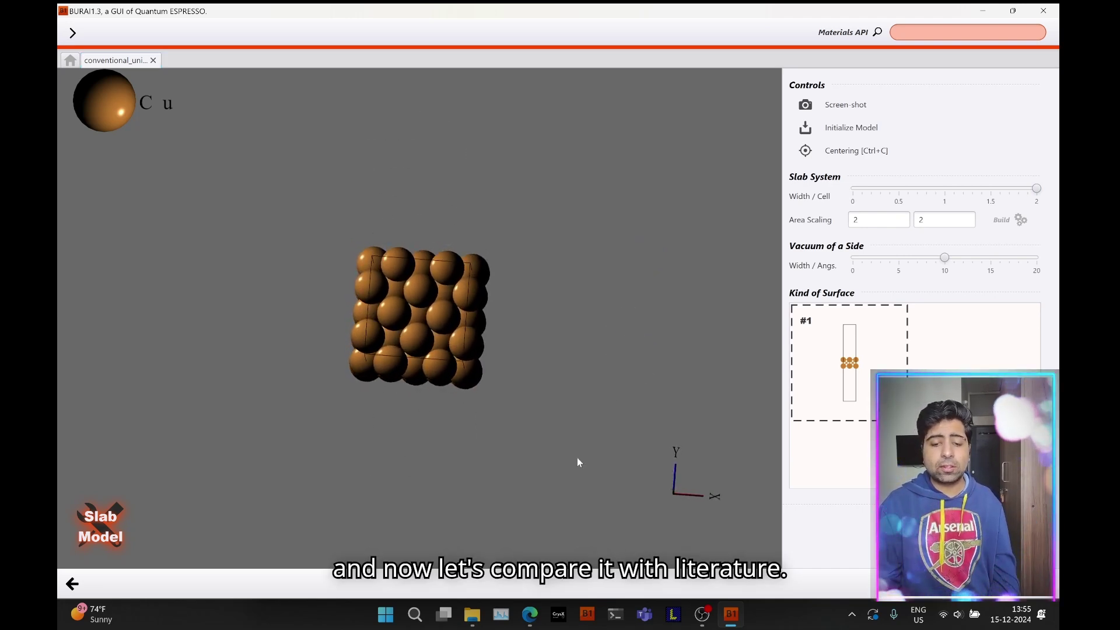
# Bring up the Springer article in Edge and place a narrowed BURAI window beside Figure 2.
pyautogui.click(528, 613)
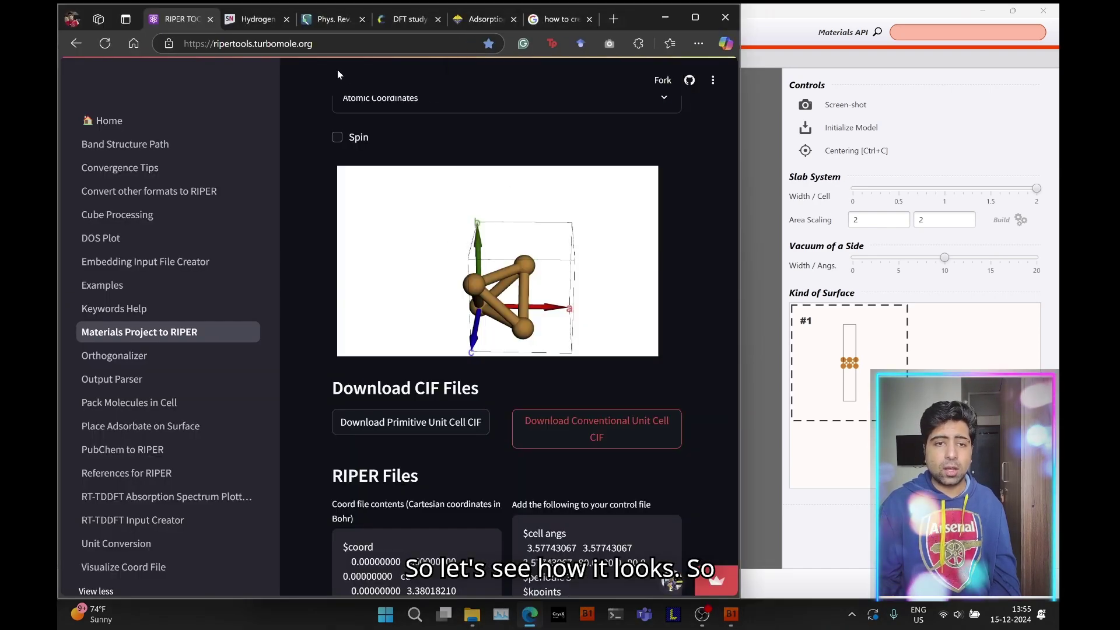
pyautogui.click(248, 20)
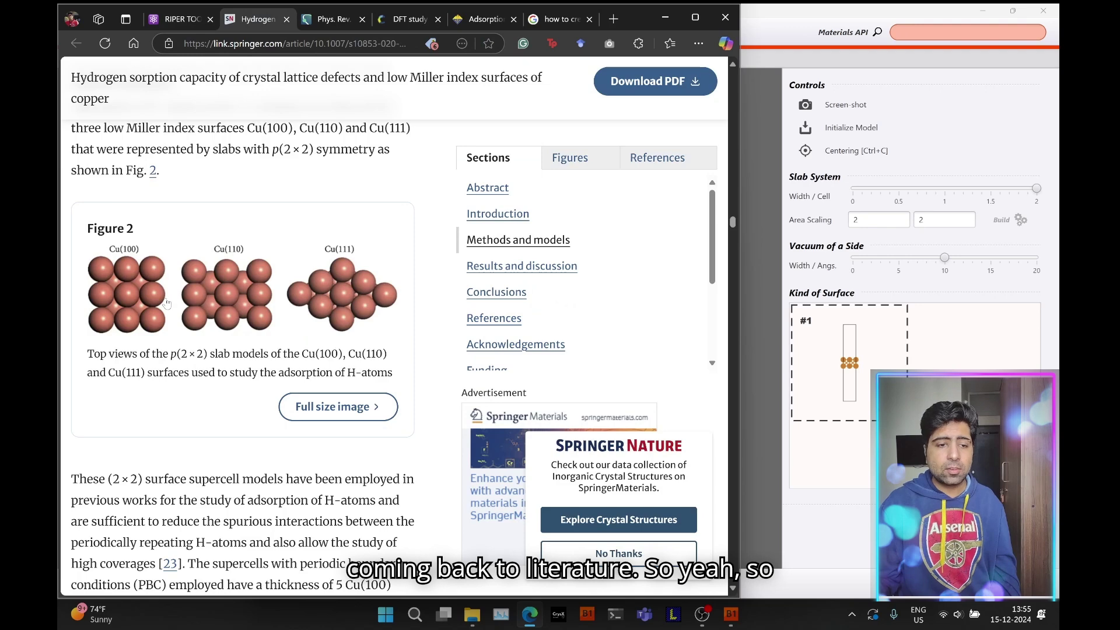
pyautogui.click(812, 16)
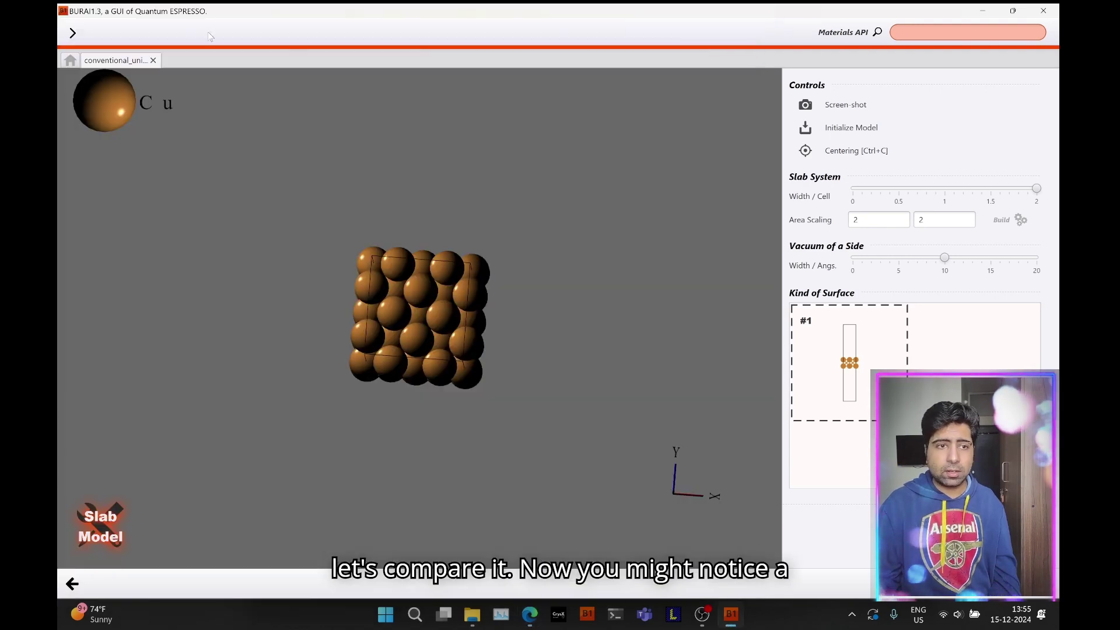
pyautogui.moveTo(170, 22); pyautogui.dragTo(275, 63)
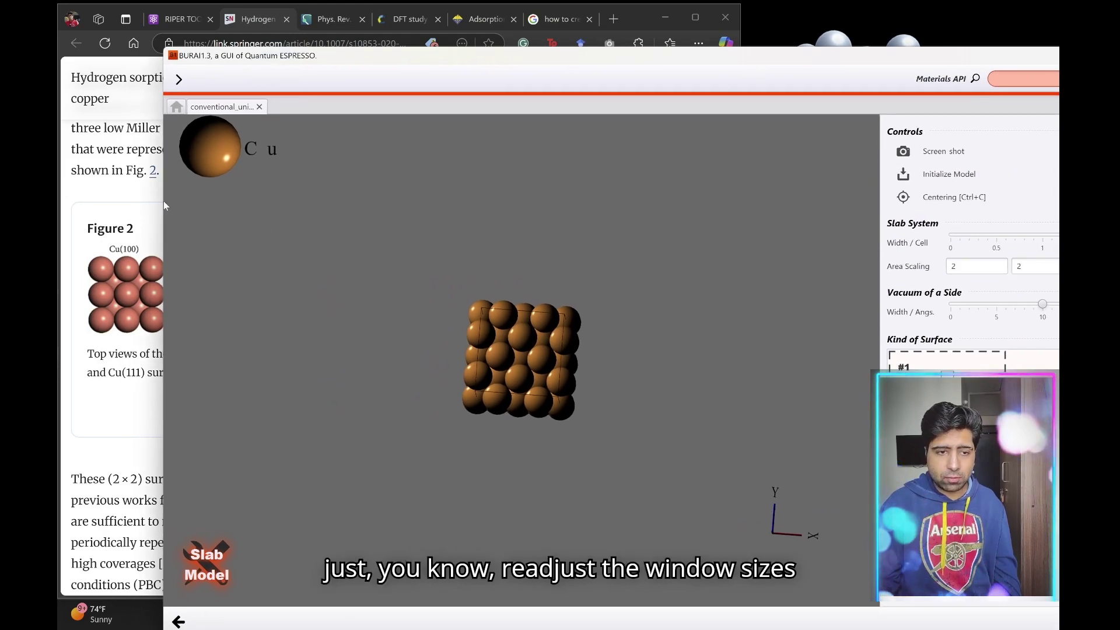
pyautogui.moveTo(165, 201); pyautogui.dragTo(457, 216)
pyautogui.moveTo(663, 64); pyautogui.dragTo(409, 69)
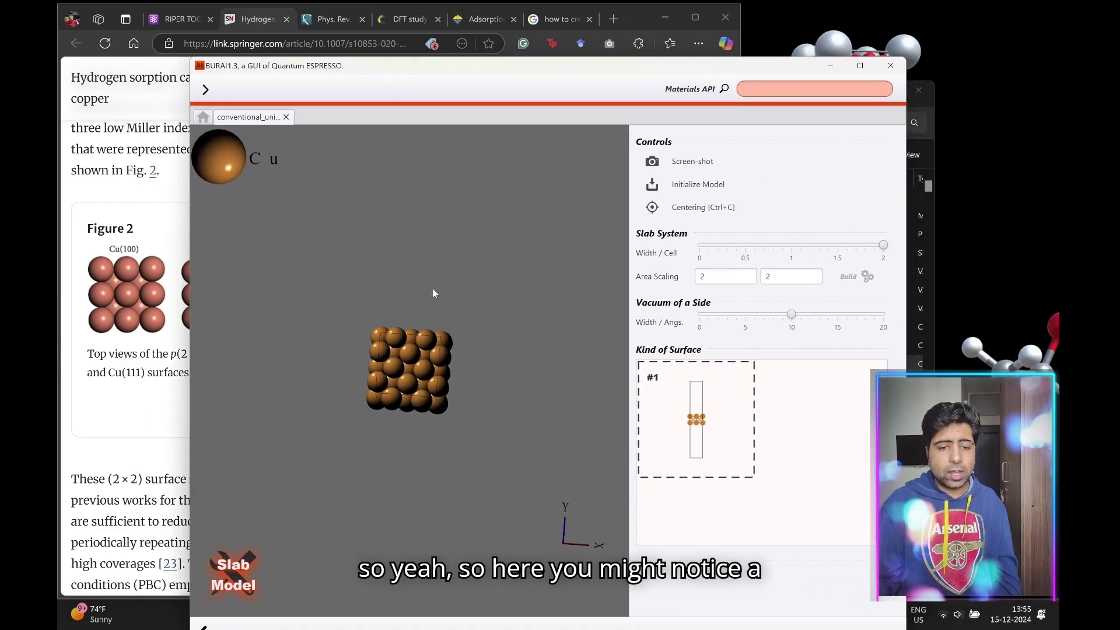
# Zoom in and rotate the slab into a perspective view matching the article figure.
pyautogui.scroll(5, 432, 291)
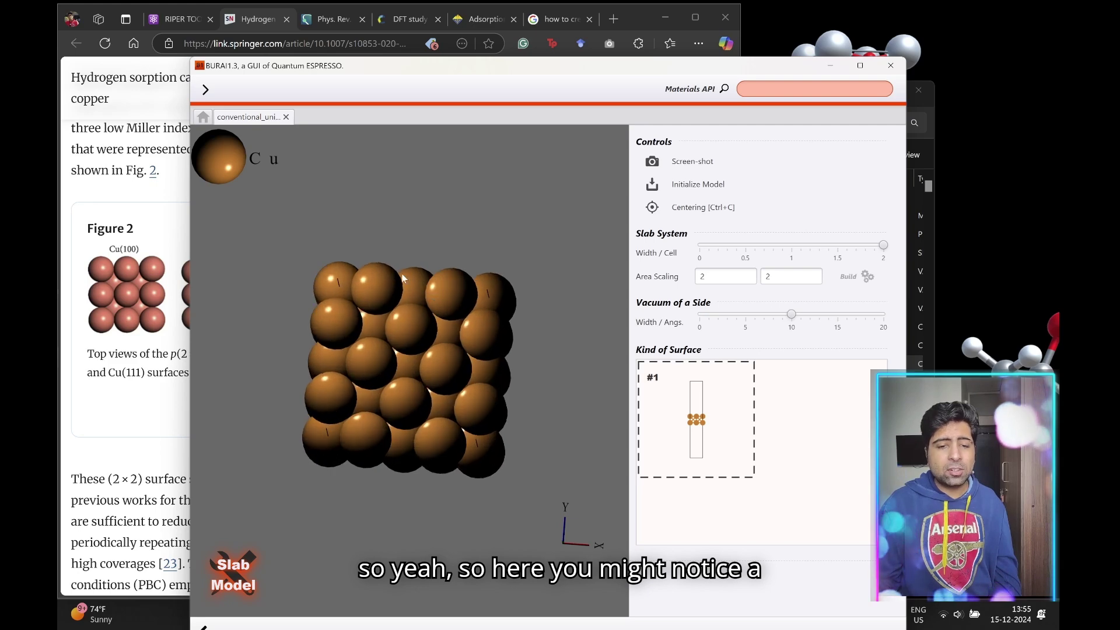
pyautogui.moveTo(368, 249)
pyautogui.mouseDown()
pyautogui.moveTo(389, 220)
pyautogui.moveTo(373, 248)
pyautogui.mouseUp()
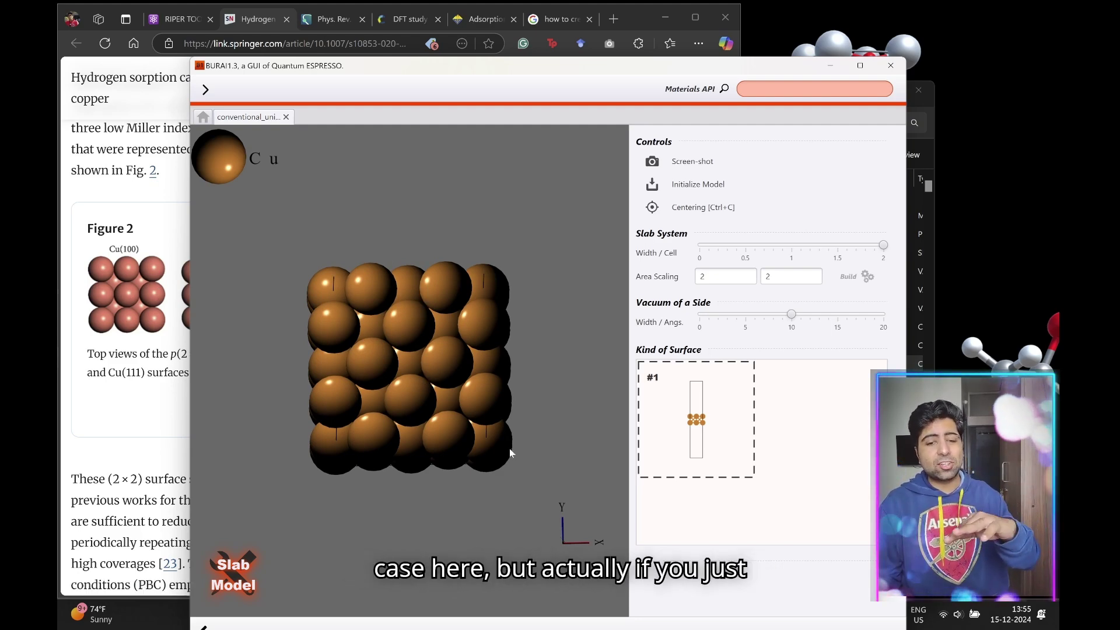
pyautogui.moveTo(516, 449)
pyautogui.mouseDown()
pyautogui.moveTo(522, 408)
pyautogui.moveTo(550, 409)
pyautogui.moveTo(547, 444)
pyautogui.moveTo(520, 450)
pyautogui.moveTo(537, 426)
pyautogui.moveTo(551, 450)
pyautogui.moveTo(528, 461)
pyautogui.moveTo(524, 411)
pyautogui.moveTo(561, 422)
pyautogui.moveTo(559, 460)
pyautogui.moveTo(535, 455)
pyautogui.mouseUp()
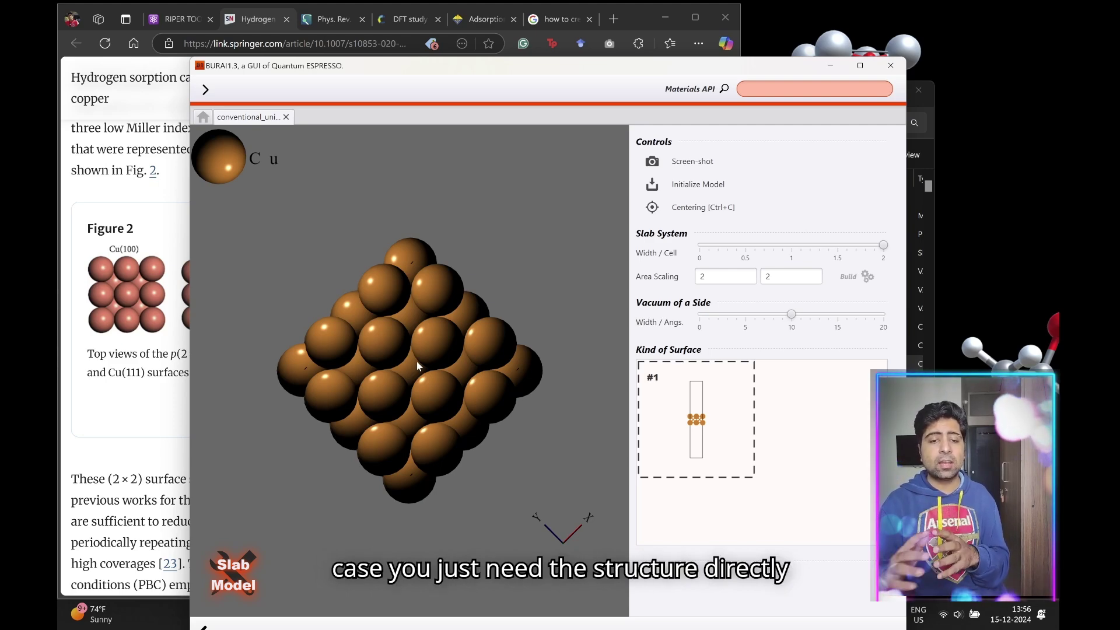
# Rotate the slab sideways to reveal its four layers and the vacuum above and below.
pyautogui.moveTo(531, 470); pyautogui.dragTo(579, 351)
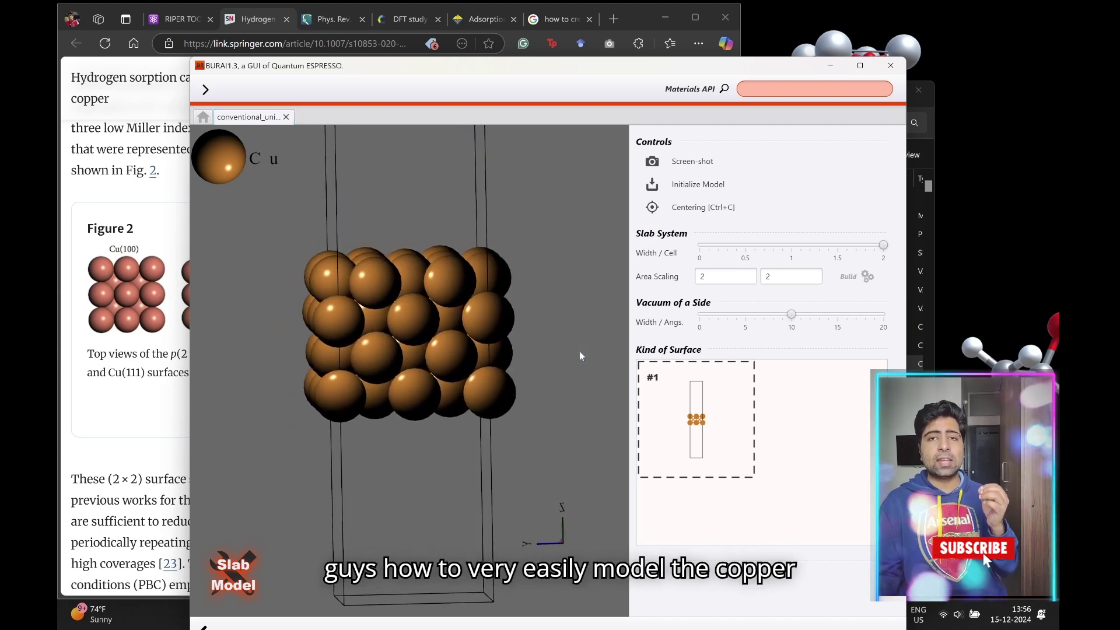